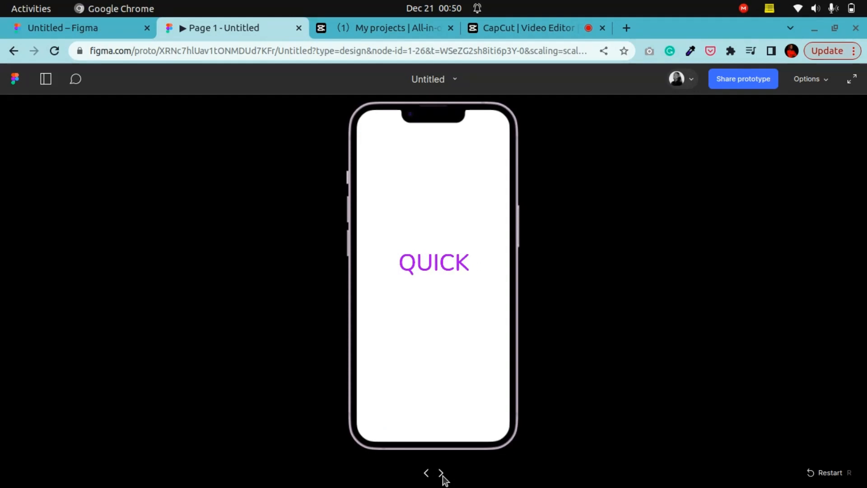
# Advance the prototype preview to the BOUNCY and SLOW screens to watch their bottom navigation animations
pyautogui.click(442, 474)
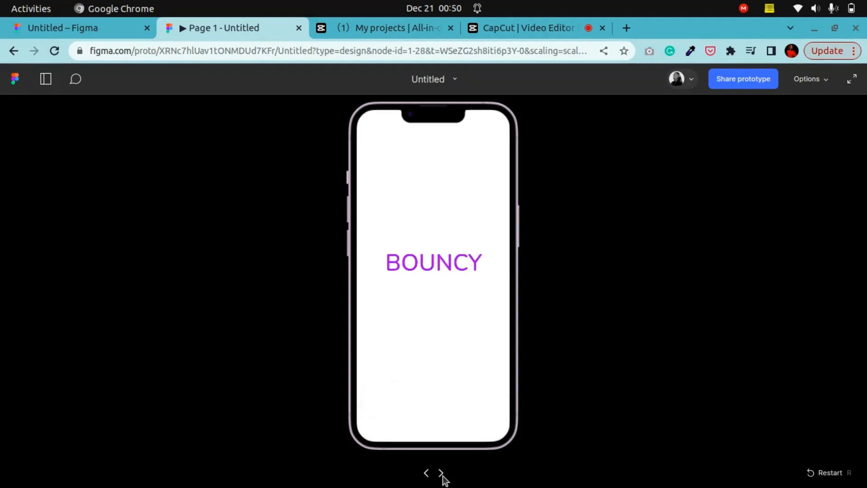
pyautogui.click(441, 475)
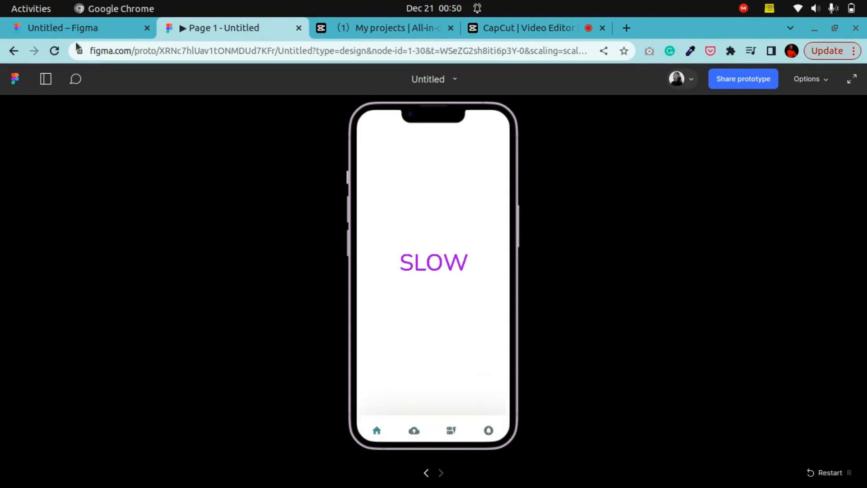
# Return to the design file and examine the after-delay overlay interaction on the GENTLE frame, including its animation easing options
pyautogui.click(66, 29)
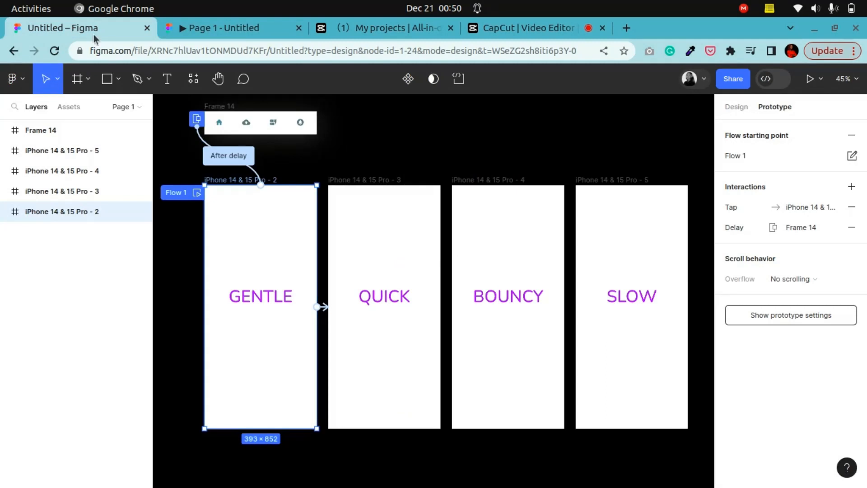
pyautogui.click(552, 136)
pyautogui.click(268, 179)
pyautogui.click(763, 233)
pyautogui.moveTo(622, 251); pyautogui.dragTo(497, 108)
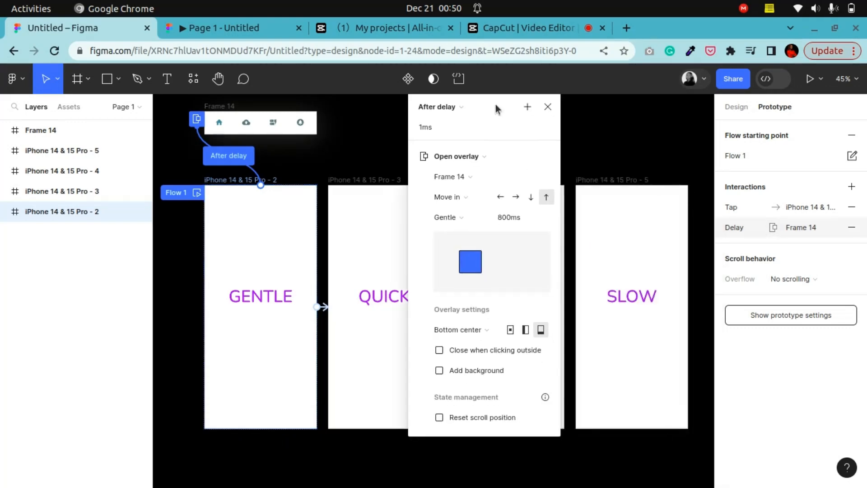
pyautogui.click(460, 219)
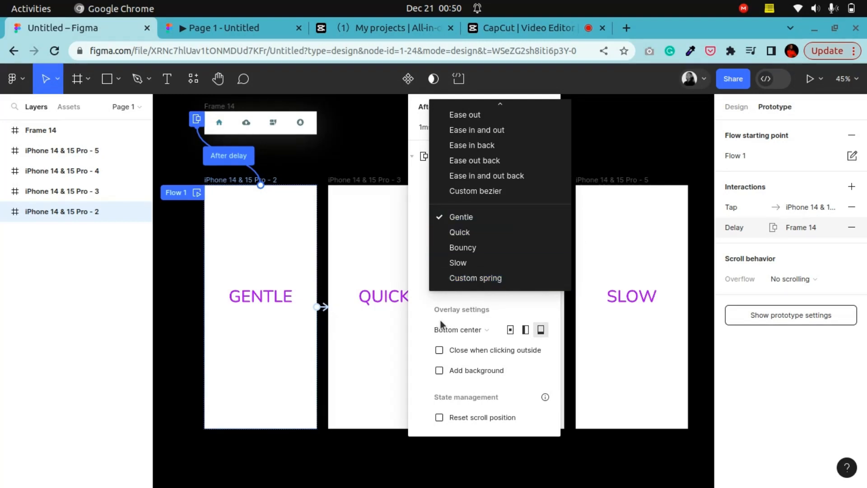
pyautogui.click(627, 146)
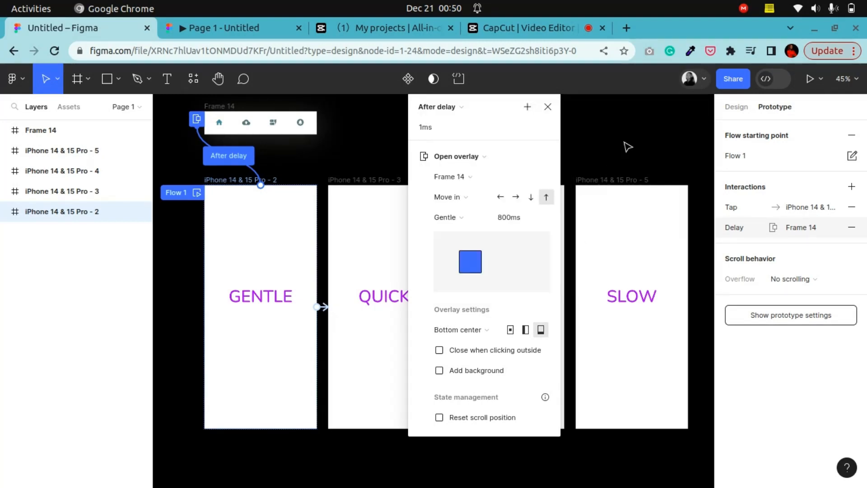
pyautogui.click(627, 146)
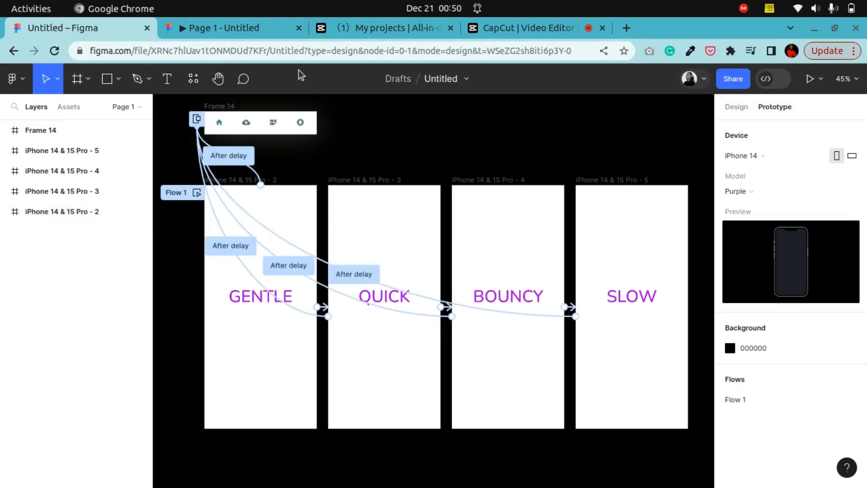
# In the prototype preview, go back from SLOW to GENTLE and compare the GENTLE and QUICK overlay animations
pyautogui.click(243, 24)
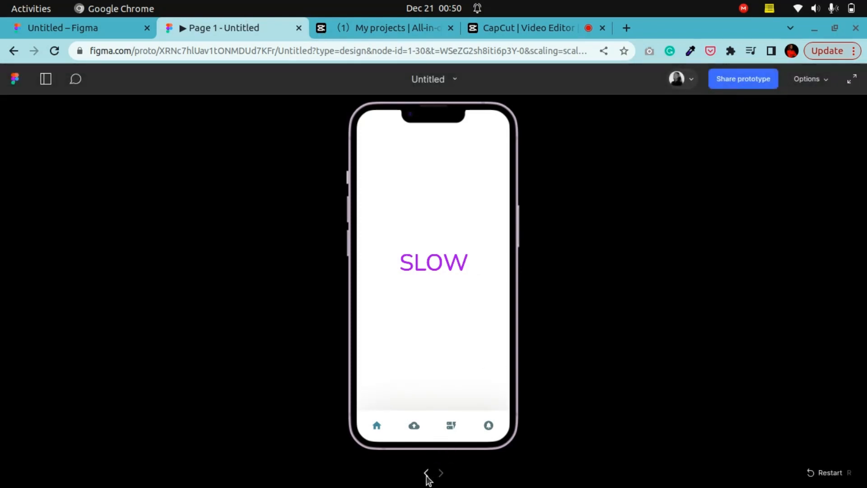
pyautogui.click(426, 473)
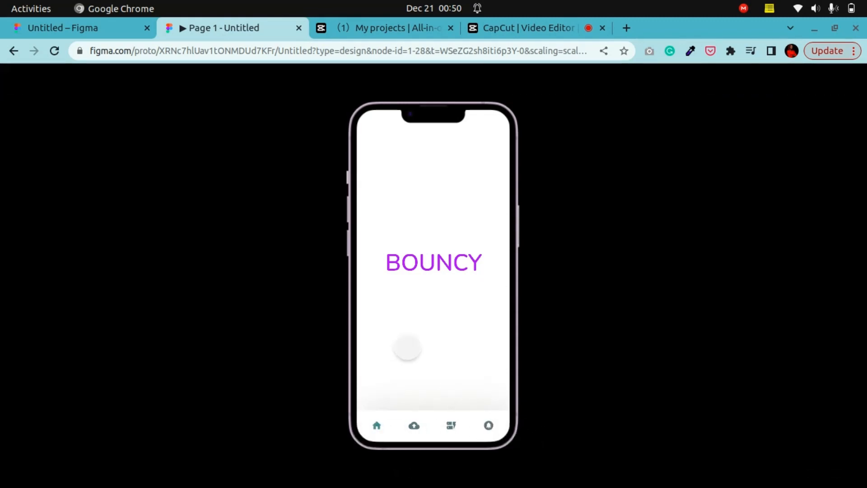
pyautogui.click(426, 472)
pyautogui.click(426, 473)
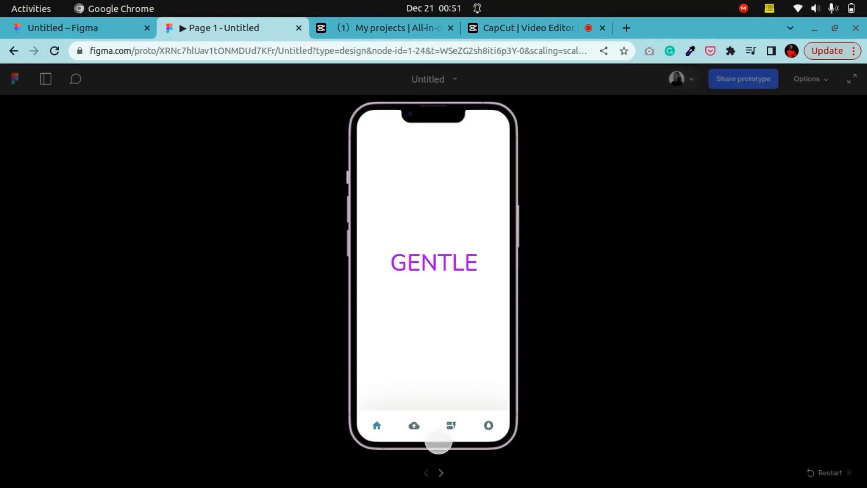
pyautogui.click(440, 473)
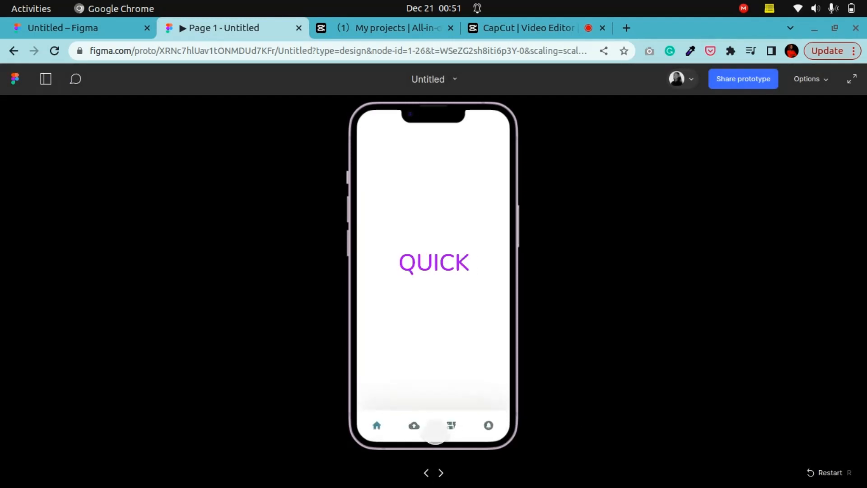
pyautogui.click(426, 474)
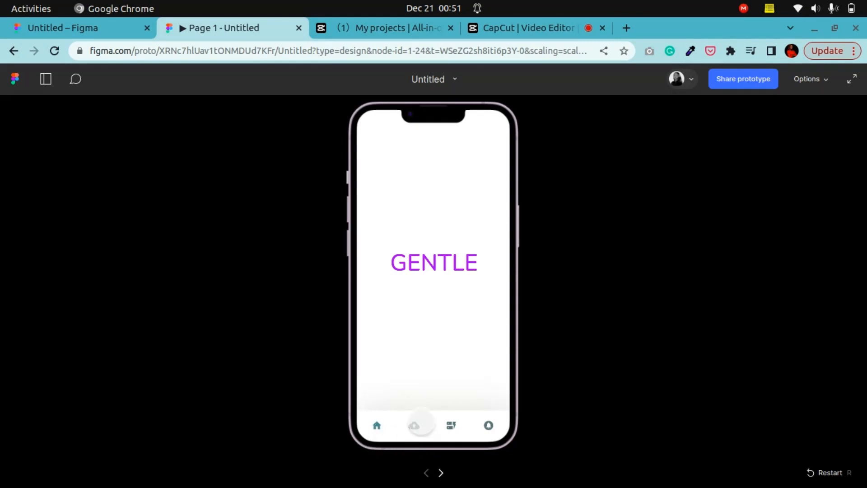
pyautogui.click(442, 474)
pyautogui.click(426, 474)
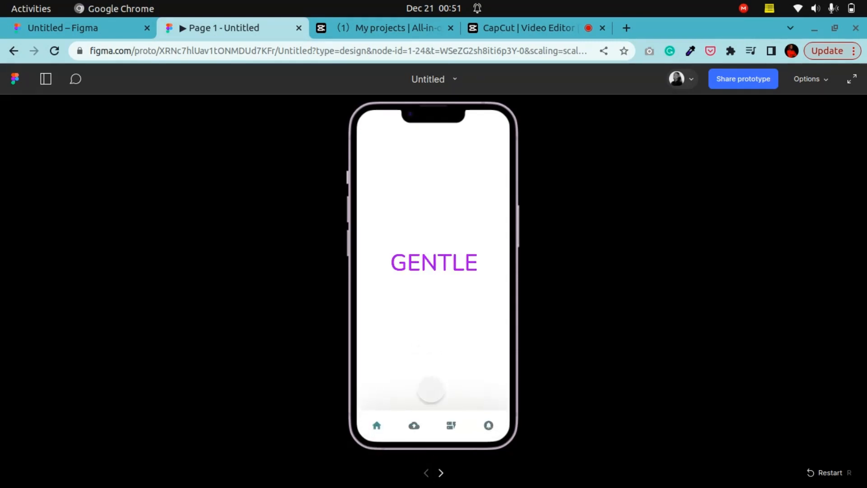
# Replay the prototype forward to SLOW, return to GENTLE, and play through all four screens again to compare the animations
pyautogui.click(442, 474)
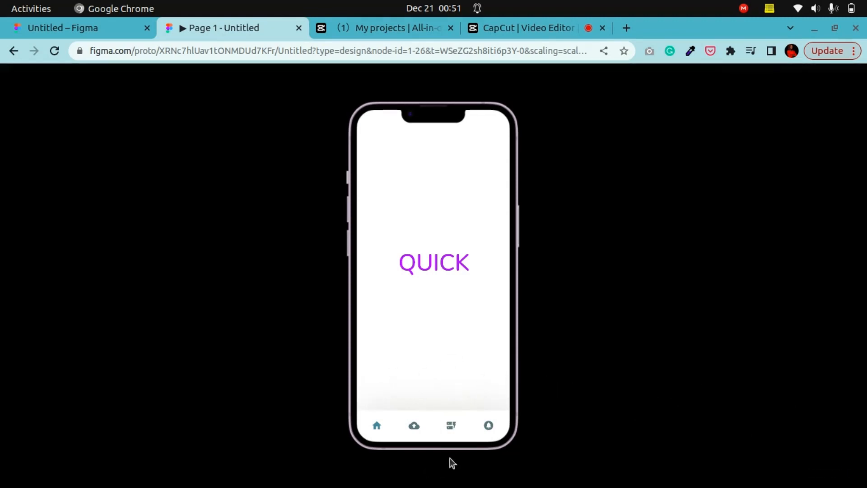
pyautogui.click(442, 474)
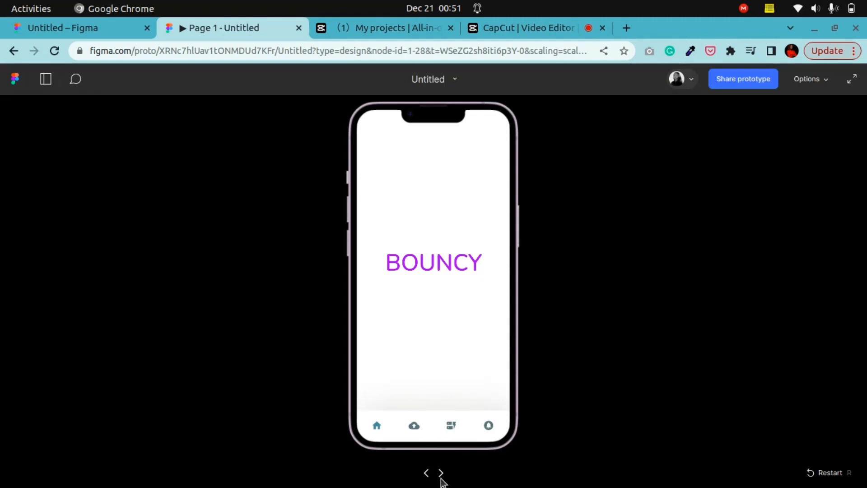
pyautogui.click(441, 474)
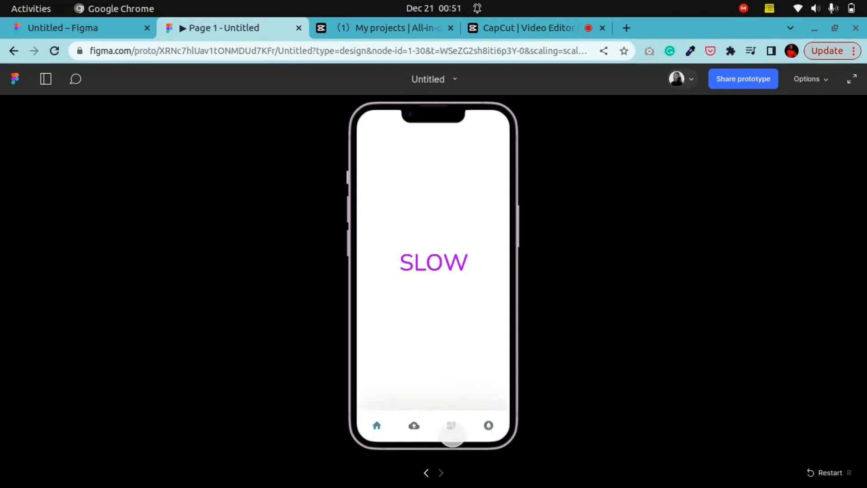
pyautogui.click(427, 473)
pyautogui.click(427, 473)
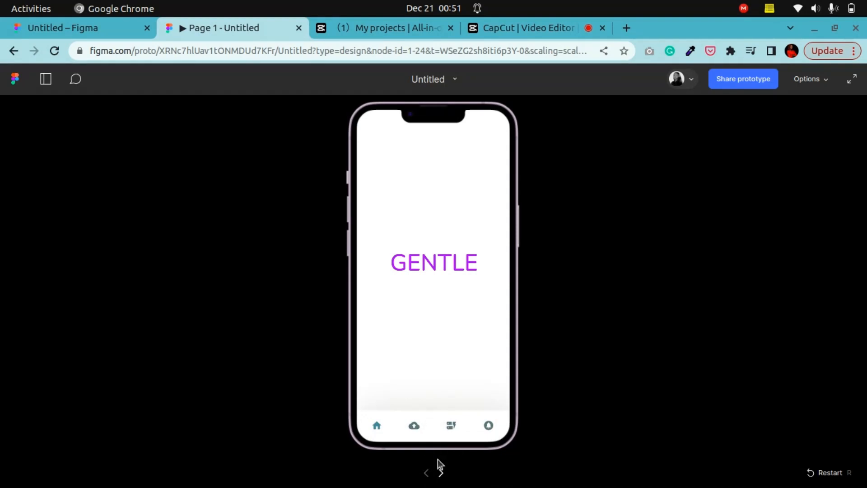
pyautogui.click(441, 477)
pyautogui.click(426, 473)
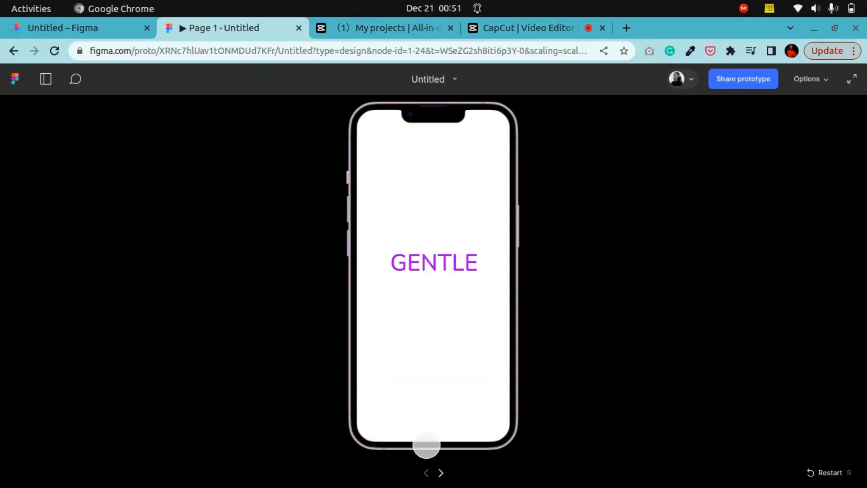
pyautogui.click(441, 477)
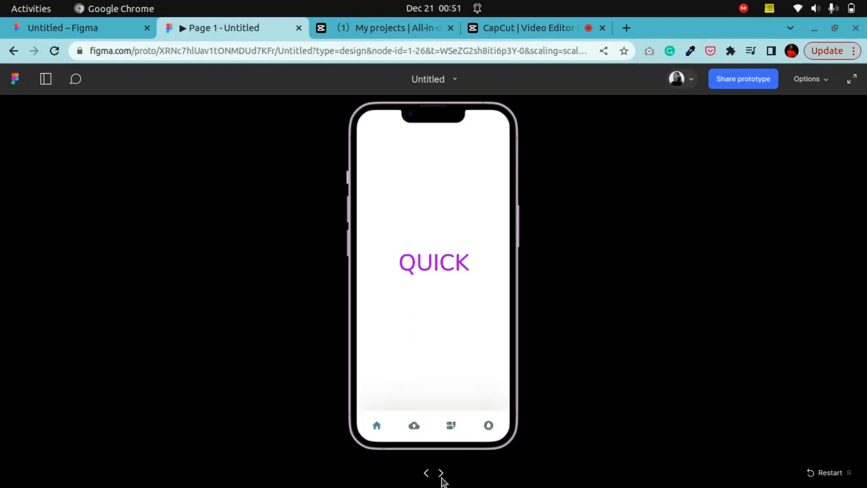
pyautogui.click(441, 475)
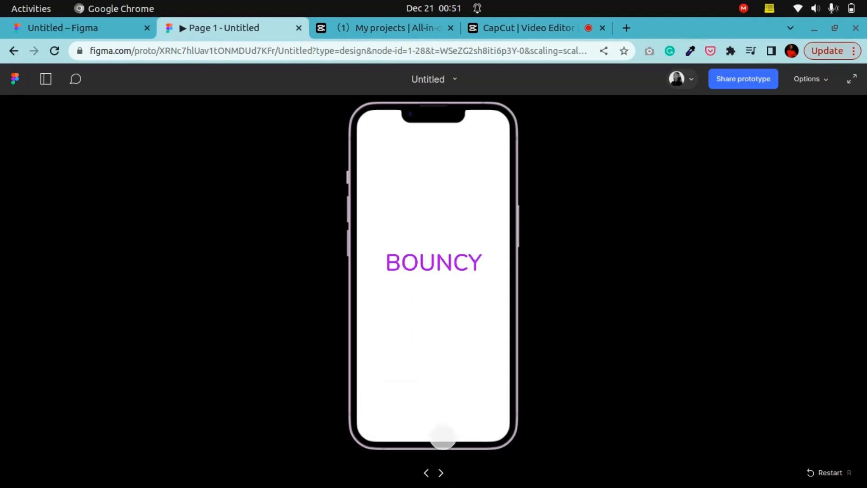
pyautogui.click(445, 473)
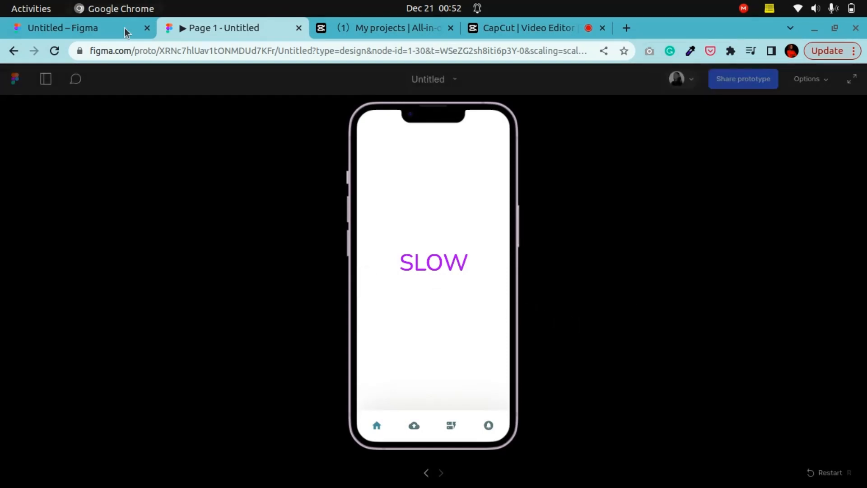
# Return to the design file and examine the design properties of the four iPhone 14 & 15 Pro frames
pyautogui.click(97, 30)
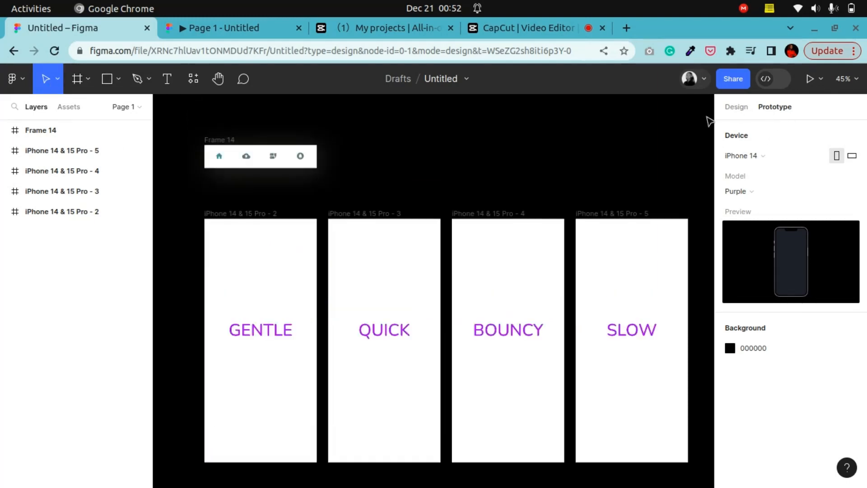
pyautogui.click(737, 108)
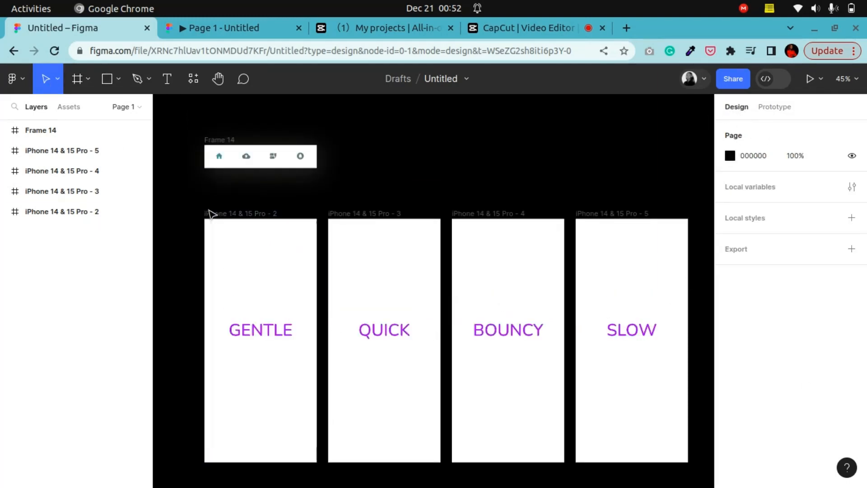
pyautogui.click(218, 79)
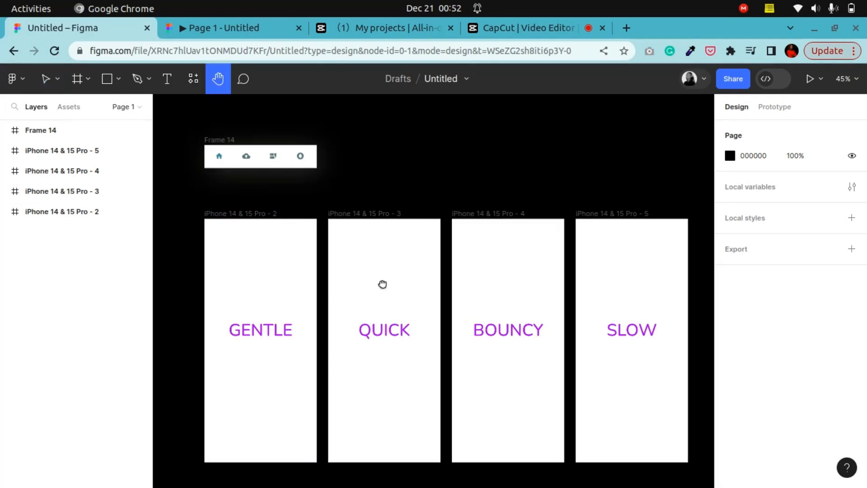
pyautogui.moveTo(382, 284); pyautogui.dragTo(363, 239)
pyautogui.click(46, 79)
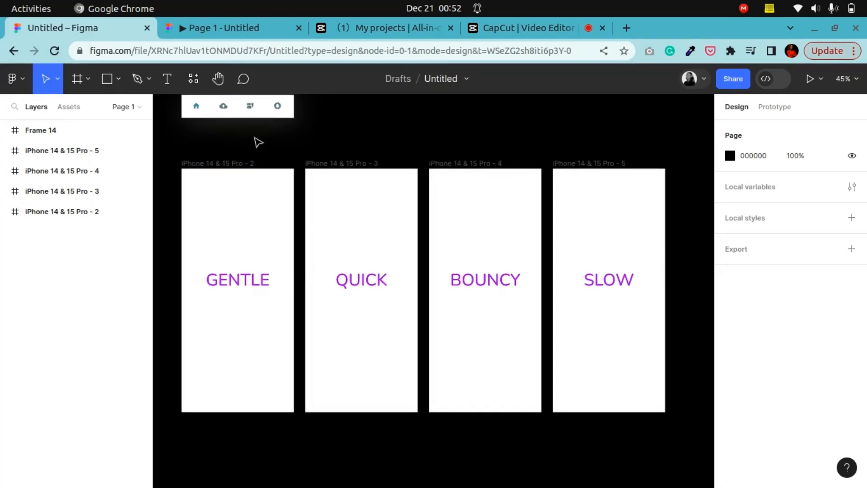
pyautogui.click(223, 163)
pyautogui.click(360, 163)
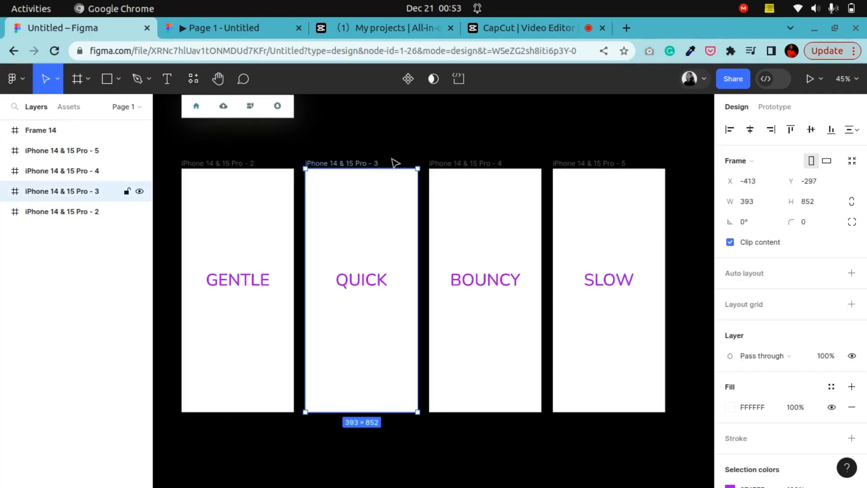
pyautogui.click(463, 164)
pyautogui.click(581, 164)
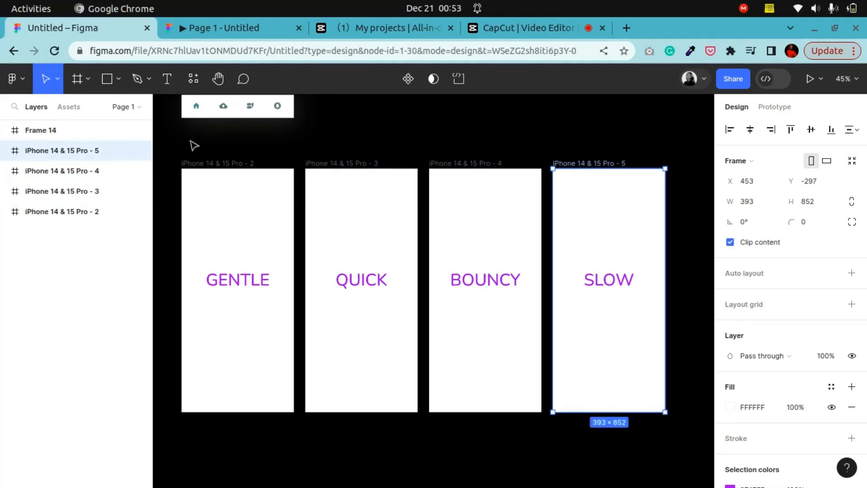
pyautogui.click(211, 163)
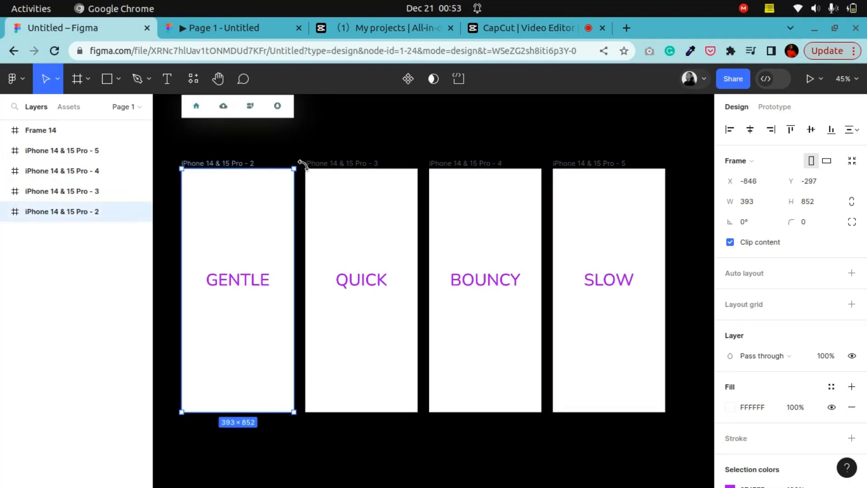
pyautogui.click(350, 165)
pyautogui.click(442, 164)
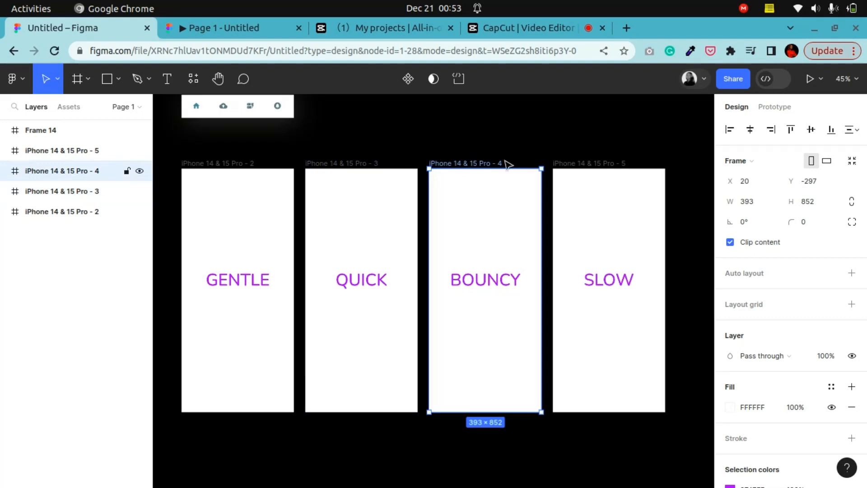
pyautogui.click(619, 163)
pyautogui.click(208, 167)
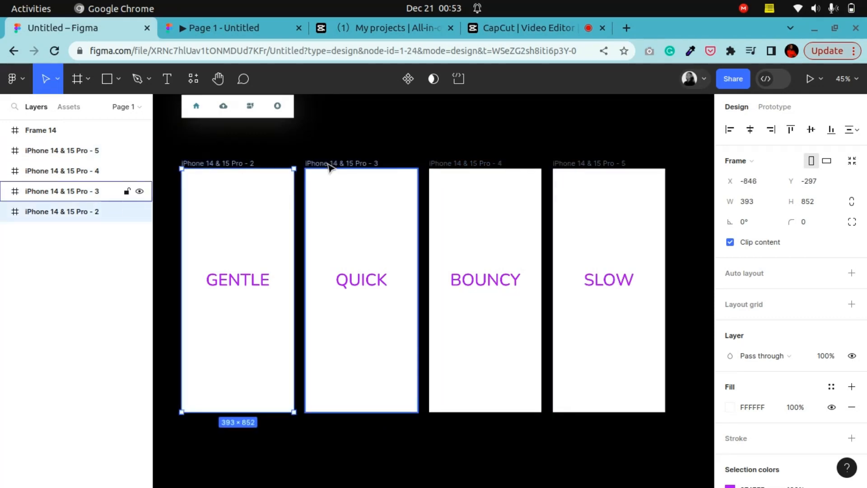
pyautogui.click(334, 164)
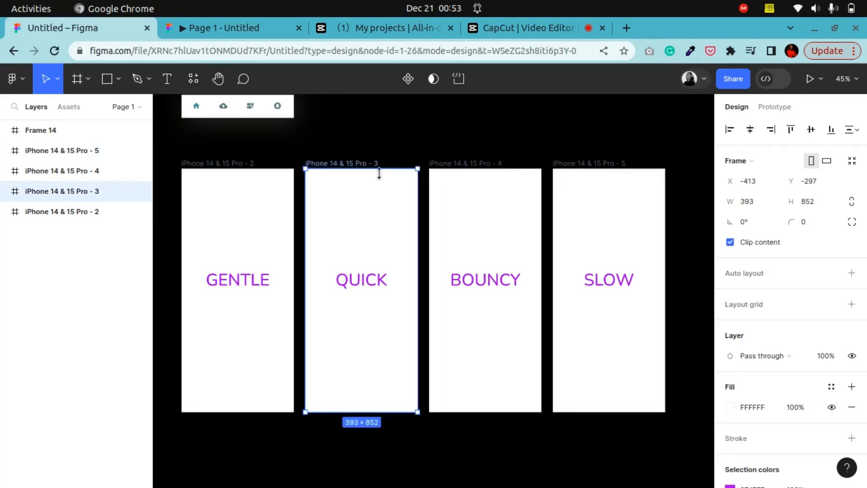
# Examine the GENTLE, QUICK, BOUNCY and SLOW text layers, and bring Frame 14 and all four phone frames into view
pyautogui.click(244, 283)
pyautogui.click(358, 286)
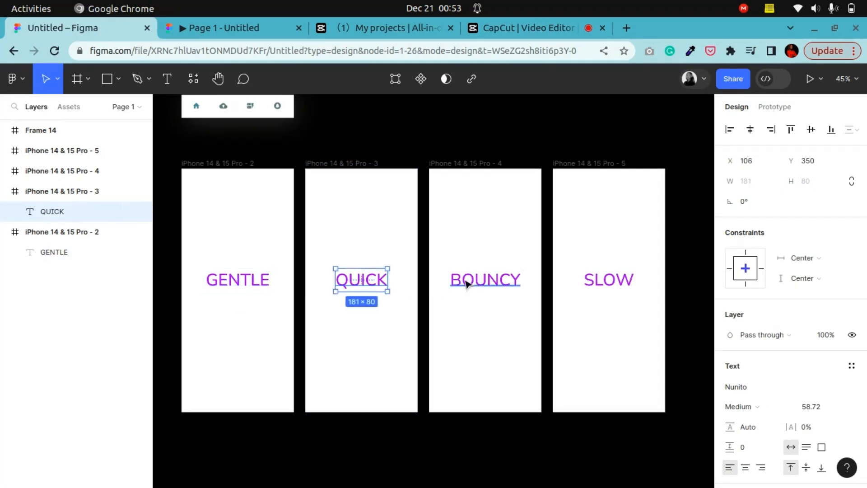
pyautogui.click(492, 284)
pyautogui.click(631, 284)
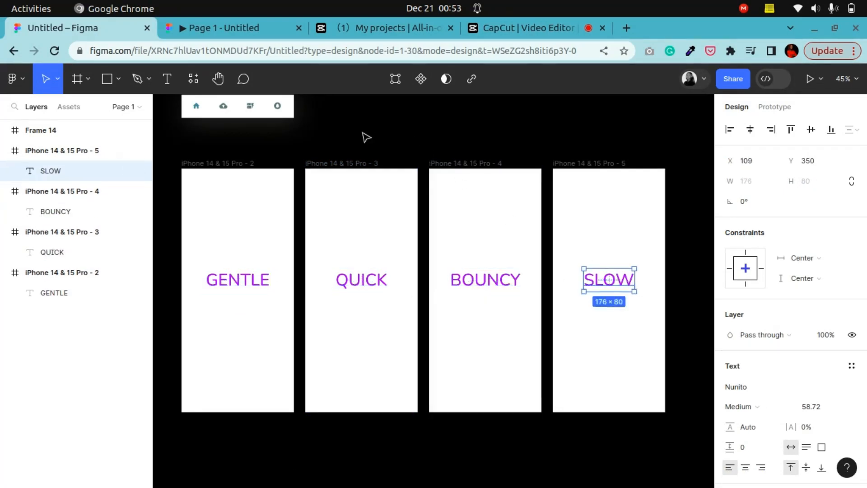
pyautogui.scroll(3, 350, 138)
pyautogui.click(352, 189)
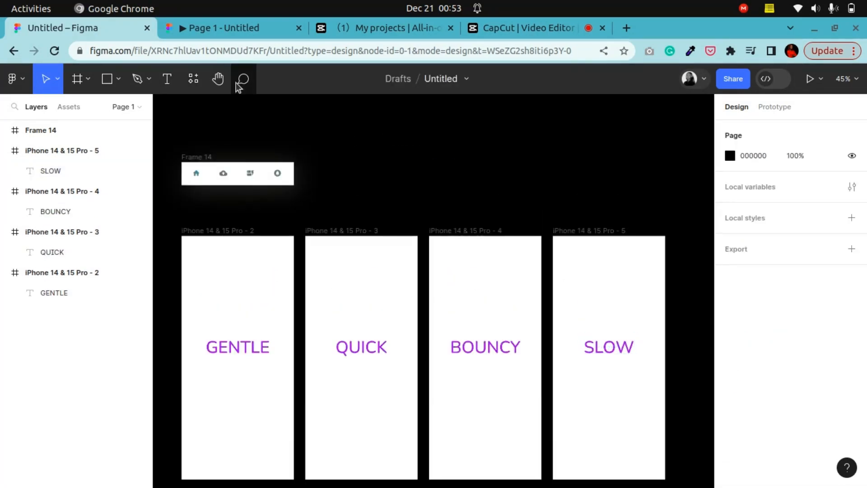
pyautogui.click(220, 86)
pyautogui.moveTo(276, 202); pyautogui.dragTo(293, 174)
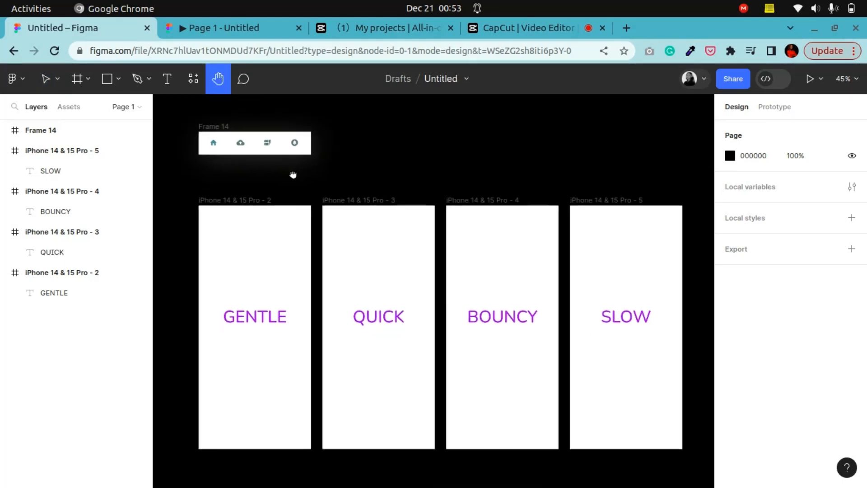
# Examine the design properties of Frame 14 and the GENTLE phone frame, and locate the QUICK frame
pyautogui.click(45, 81)
pyautogui.click(206, 131)
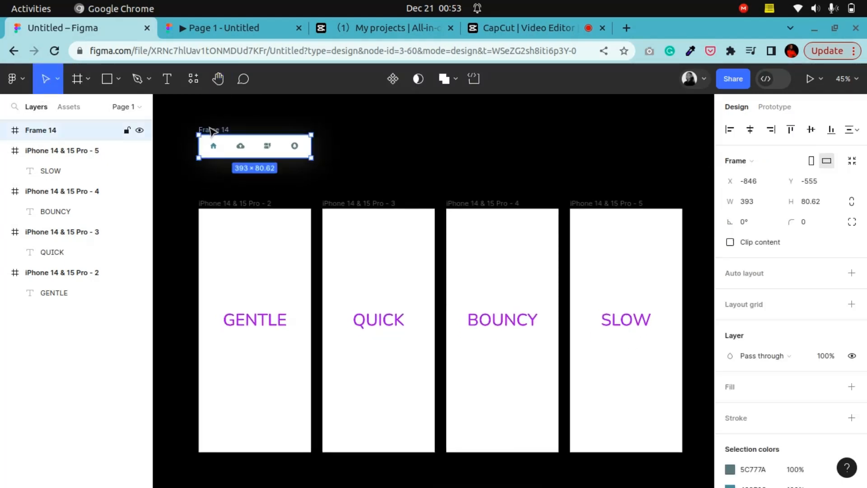
pyautogui.click(232, 204)
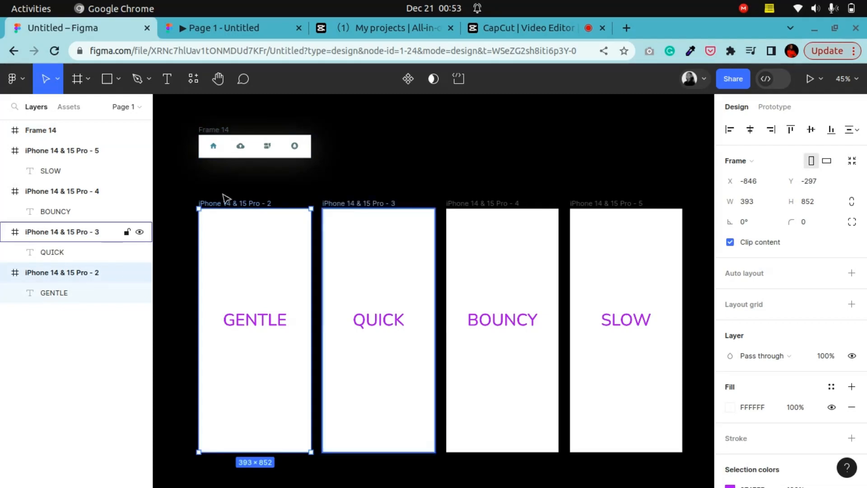
pyautogui.click(385, 206)
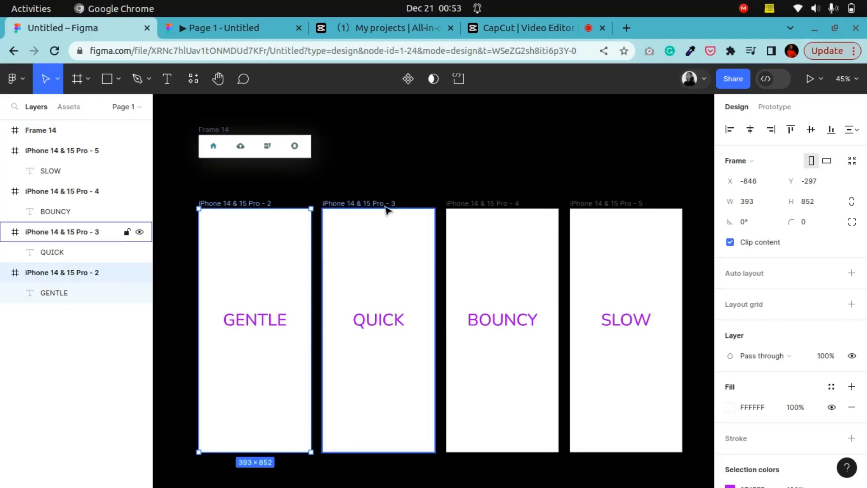
pyautogui.click(372, 167)
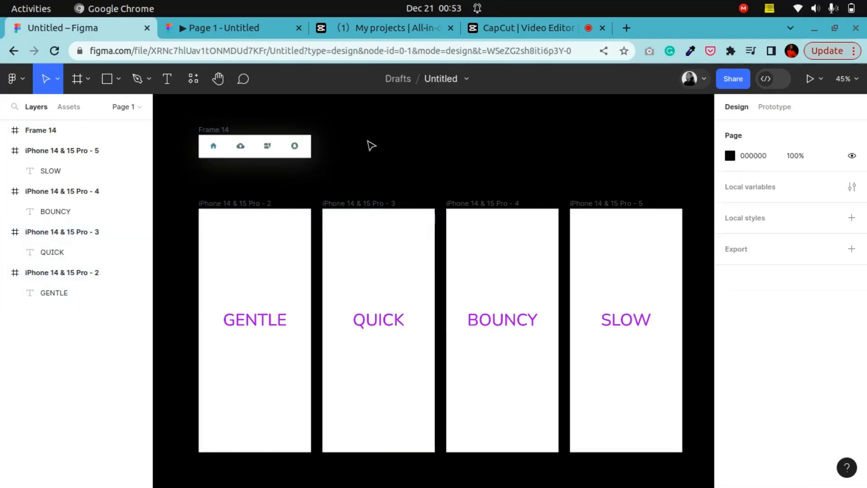
pyautogui.click(228, 132)
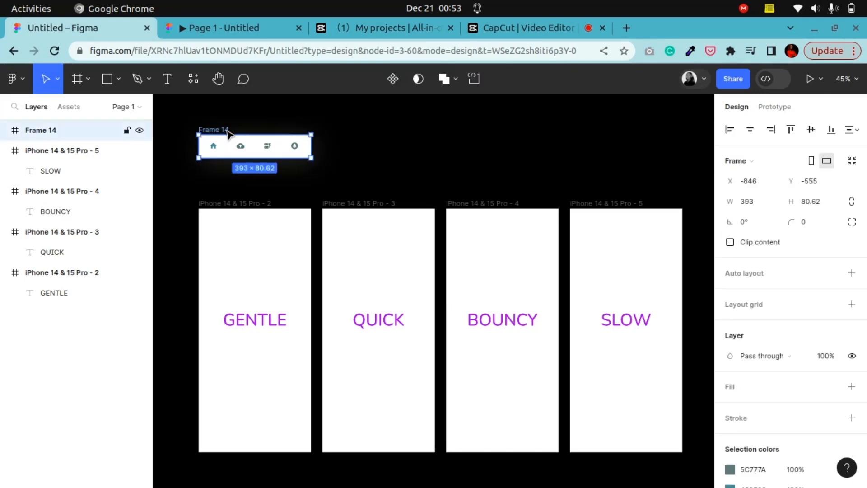
# Create a prototype connection from the GENTLE frame to Frame 14 with an After delay trigger of 1 ms
pyautogui.click(226, 204)
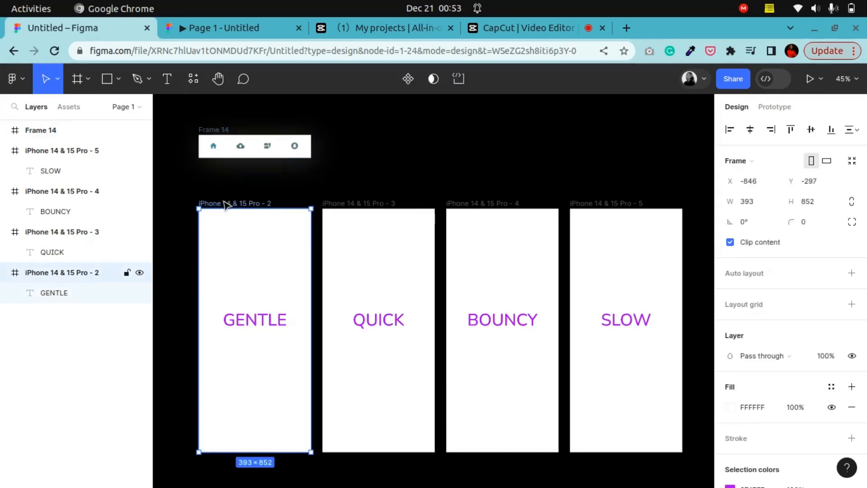
pyautogui.click(780, 108)
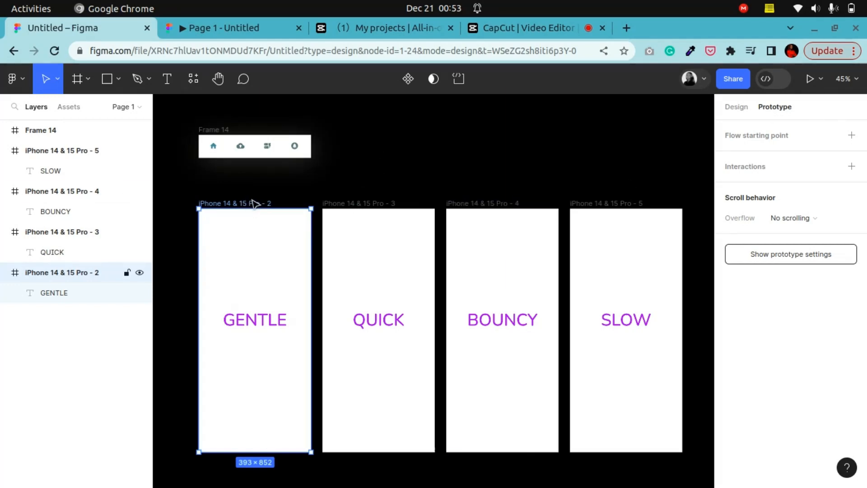
pyautogui.moveTo(260, 209); pyautogui.dragTo(264, 156)
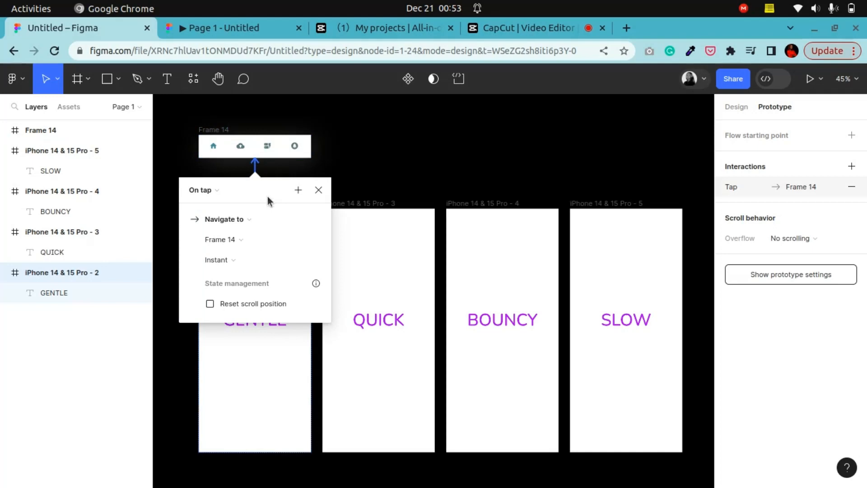
pyautogui.click(216, 191)
pyautogui.click(212, 351)
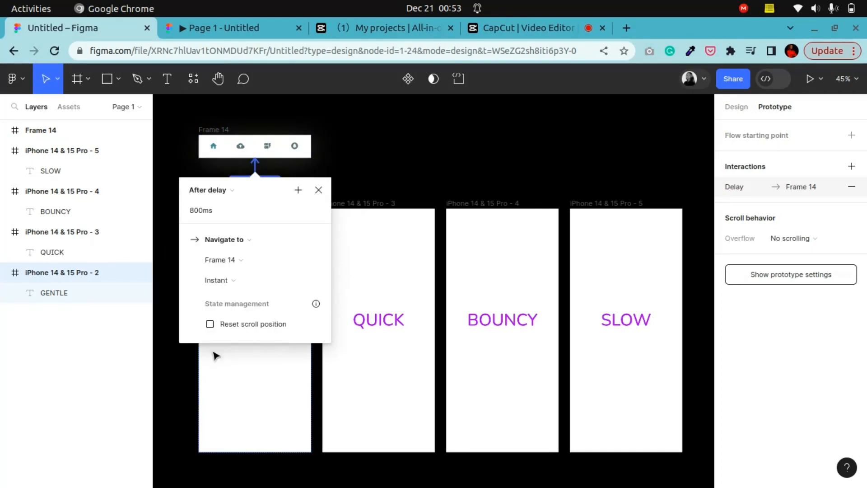
pyautogui.click(221, 213)
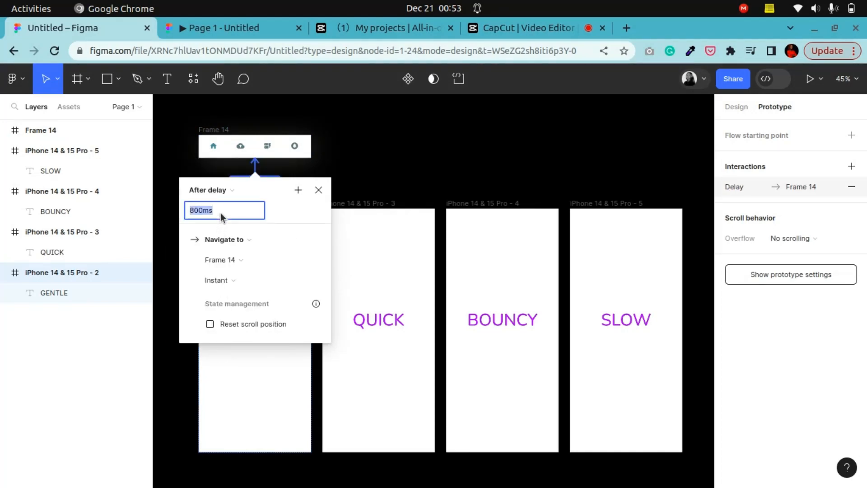
pyautogui.write('1')
pyautogui.press('Return')
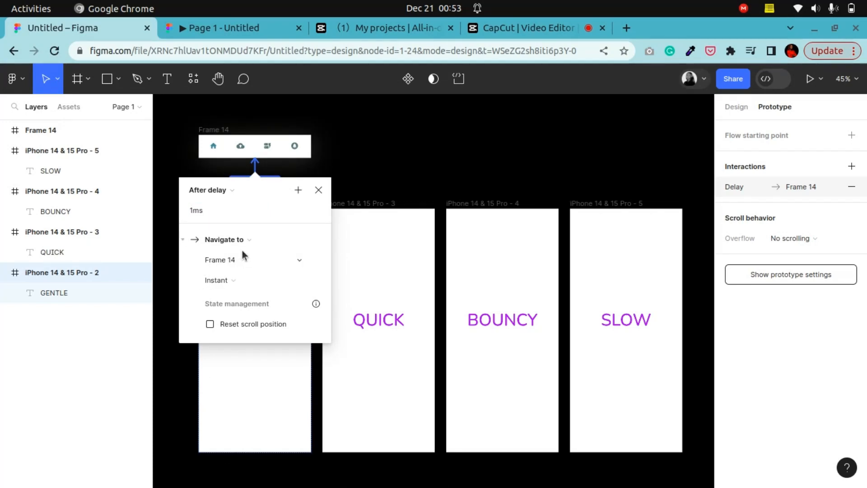
# Change the GENTLE interaction's action to Open overlay and its animation to Move in
pyautogui.click(251, 240)
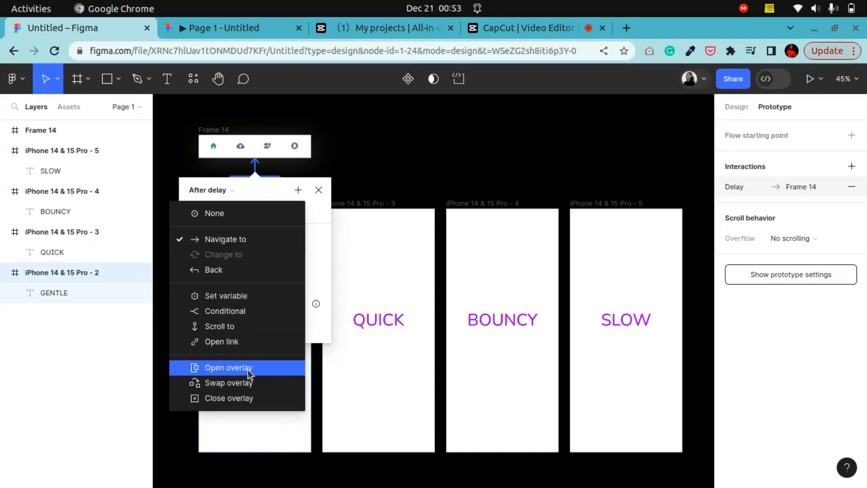
pyautogui.click(214, 367)
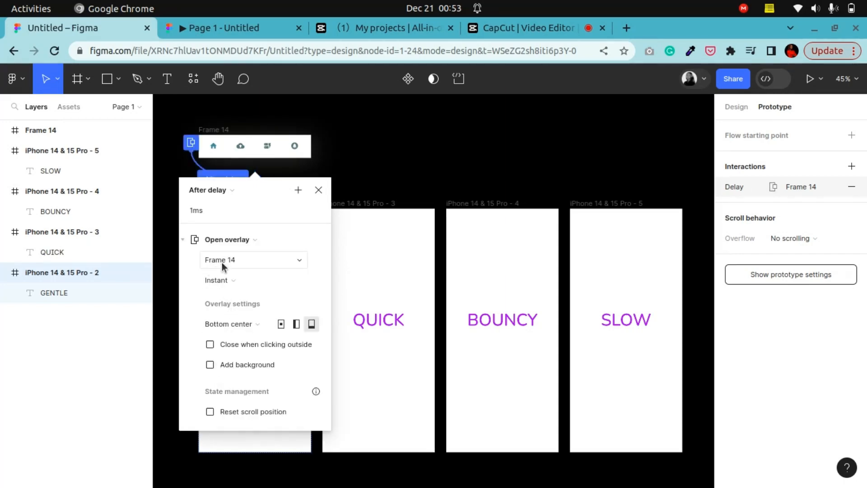
pyautogui.click(217, 281)
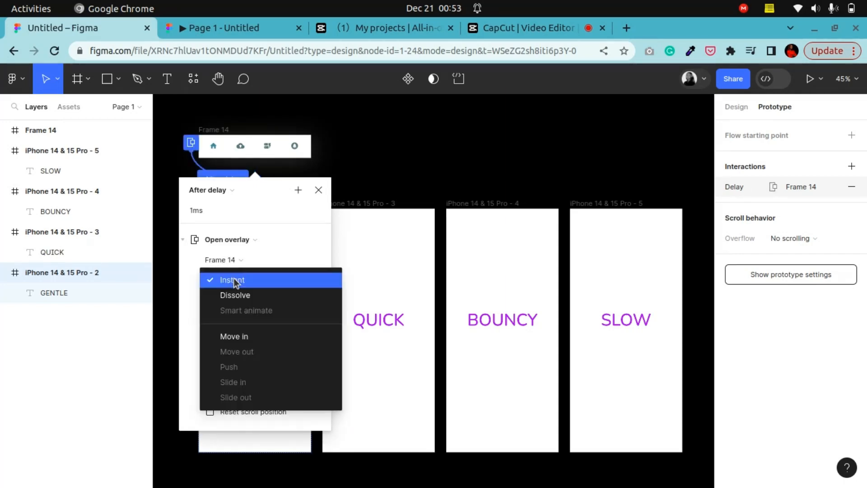
pyautogui.click(238, 338)
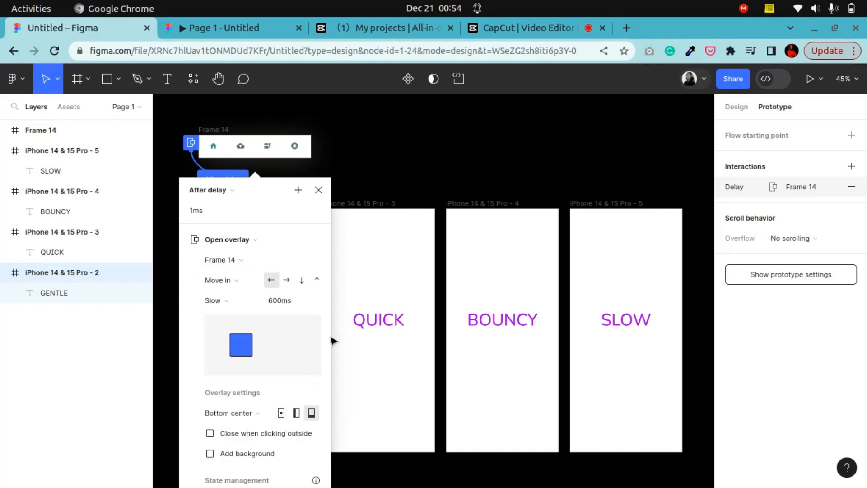
# Make the GENTLE overlay move in upwards with the Gentle spring curve, and close the interaction settings
pyautogui.click(318, 280)
pyautogui.click(237, 303)
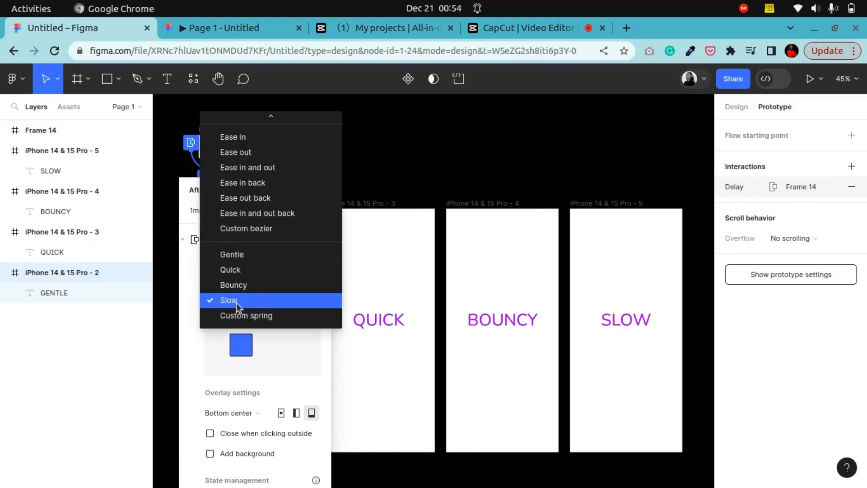
pyautogui.click(237, 254)
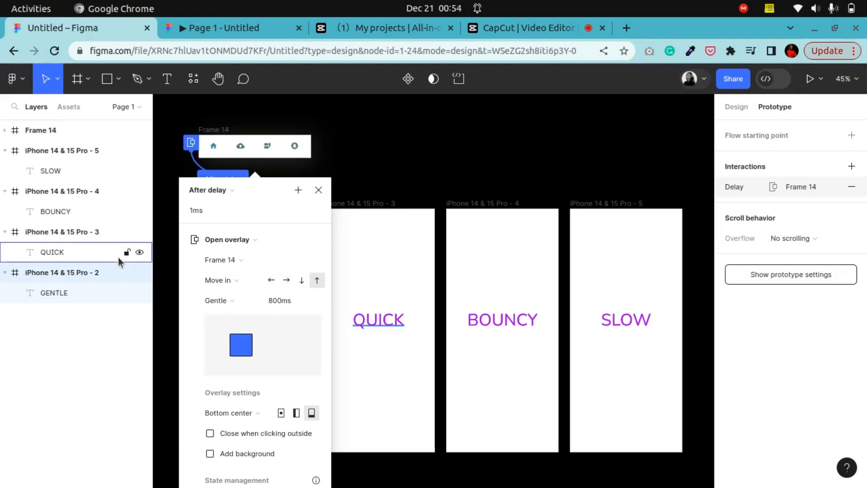
pyautogui.click(388, 176)
pyautogui.click(235, 182)
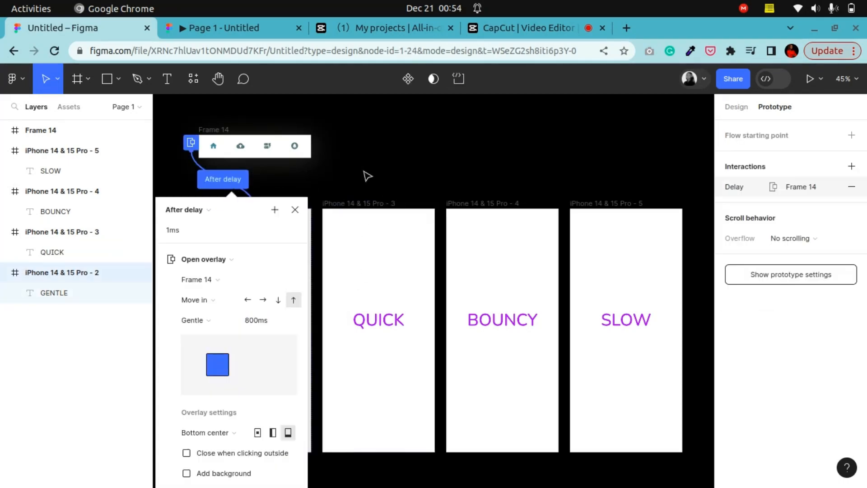
pyautogui.click(395, 190)
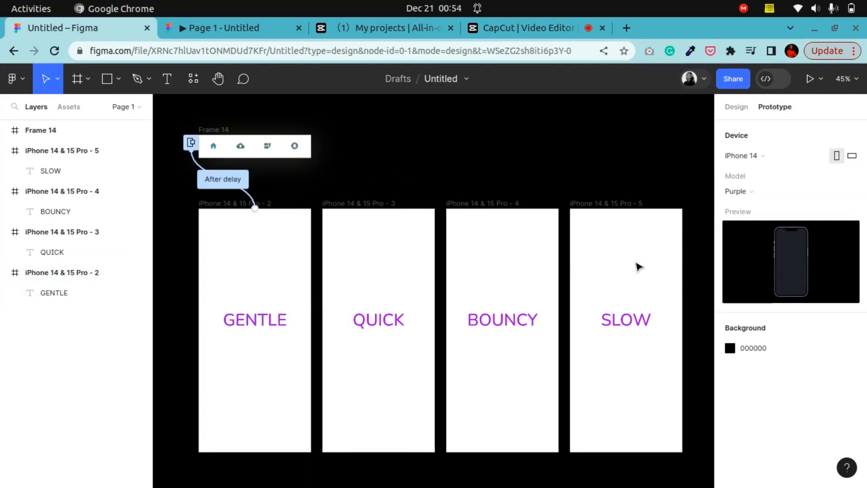
# Connect the QUICK frame to Frame 14 as an overlay and set its animation curve to Quick
pyautogui.click(364, 220)
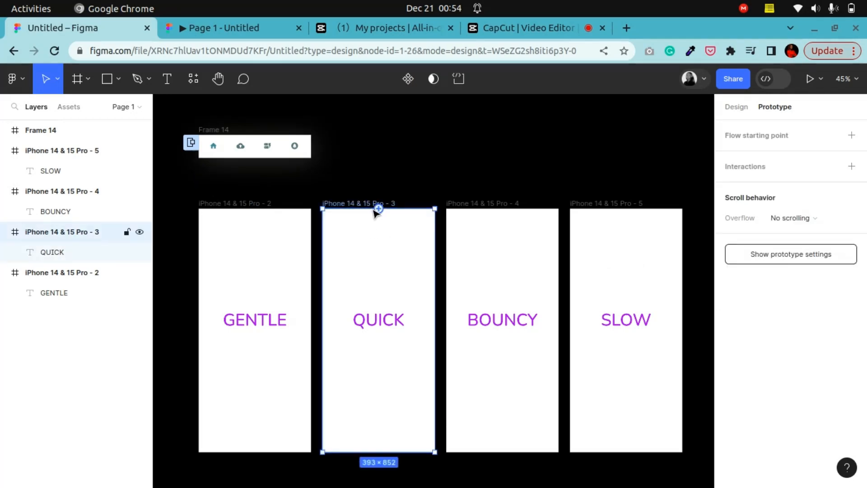
pyautogui.moveTo(377, 209); pyautogui.dragTo(268, 152)
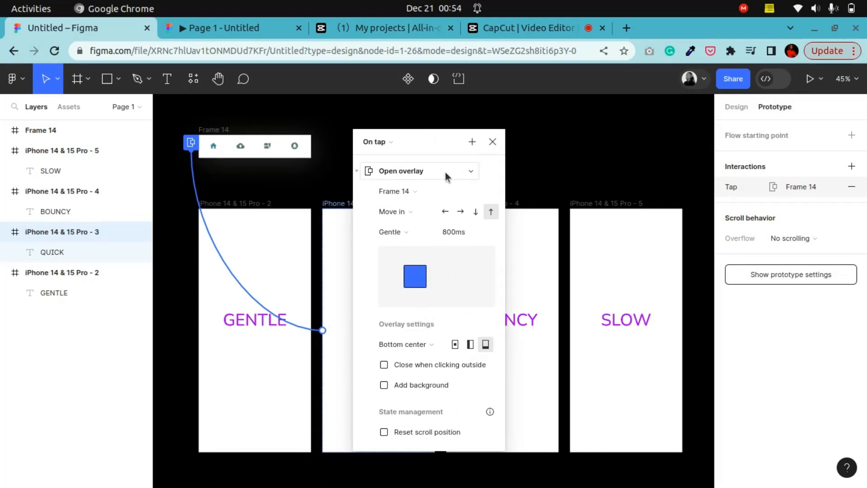
pyautogui.click(415, 233)
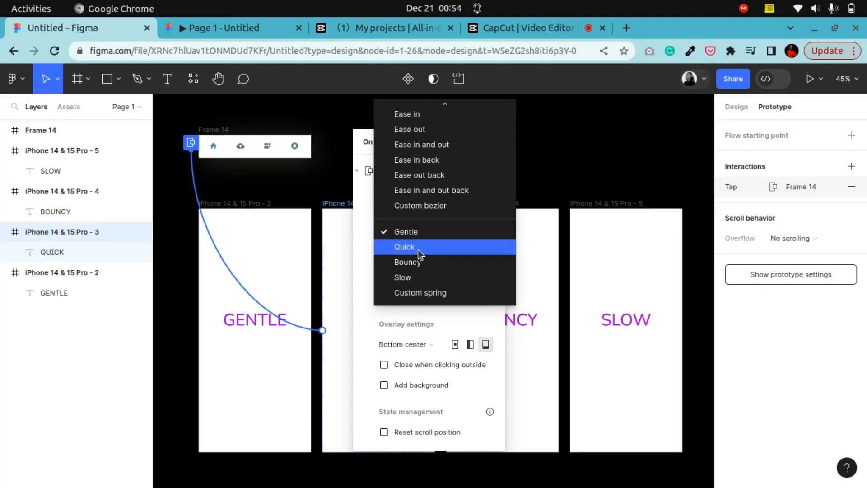
pyautogui.click(419, 248)
pyautogui.click(544, 149)
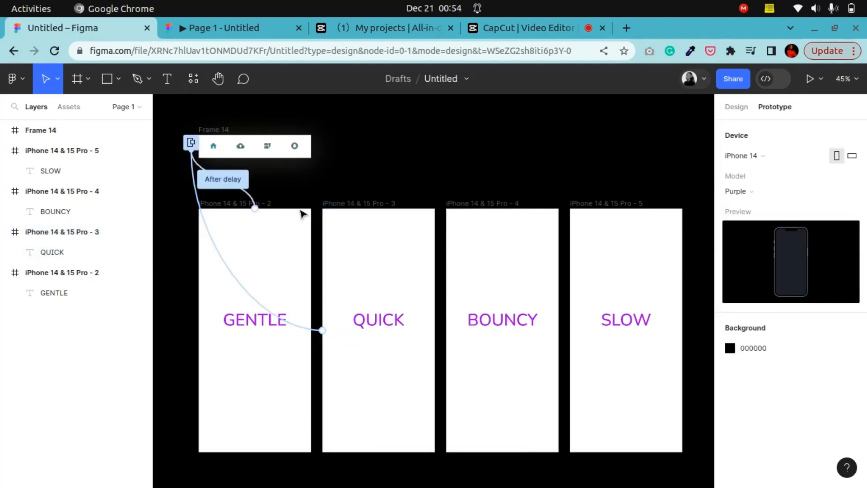
# Change the trigger of the QUICK frame's overlay interaction to After delay
pyautogui.click(209, 237)
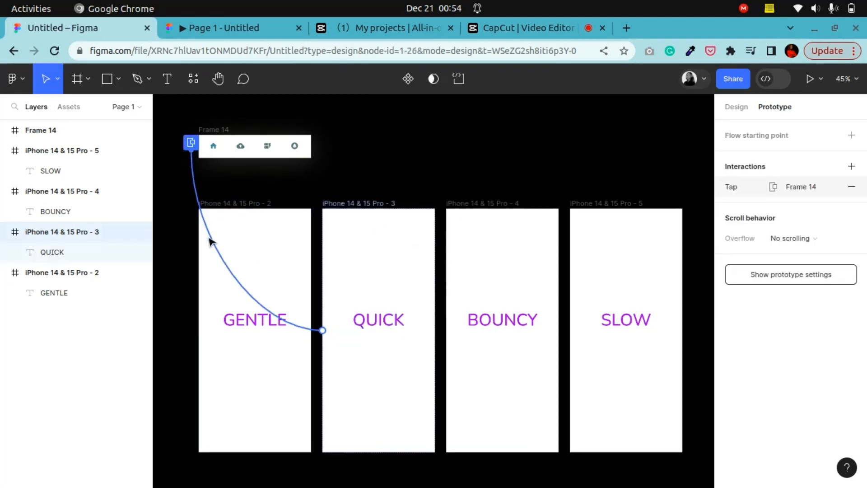
pyautogui.moveTo(209, 269); pyautogui.dragTo(481, 145)
pyautogui.click(431, 143)
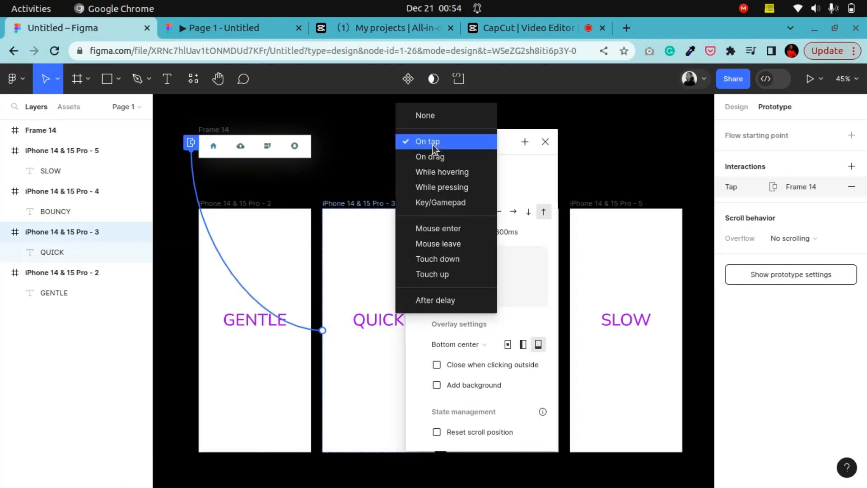
pyautogui.click(427, 300)
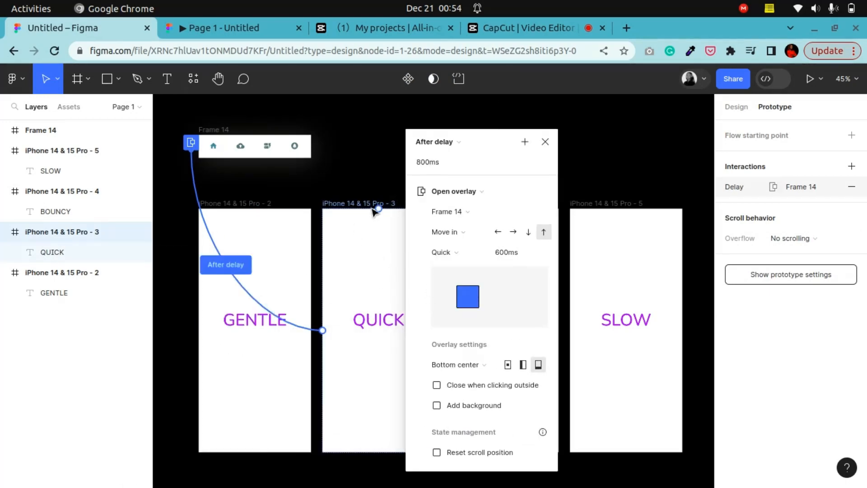
pyautogui.click(314, 197)
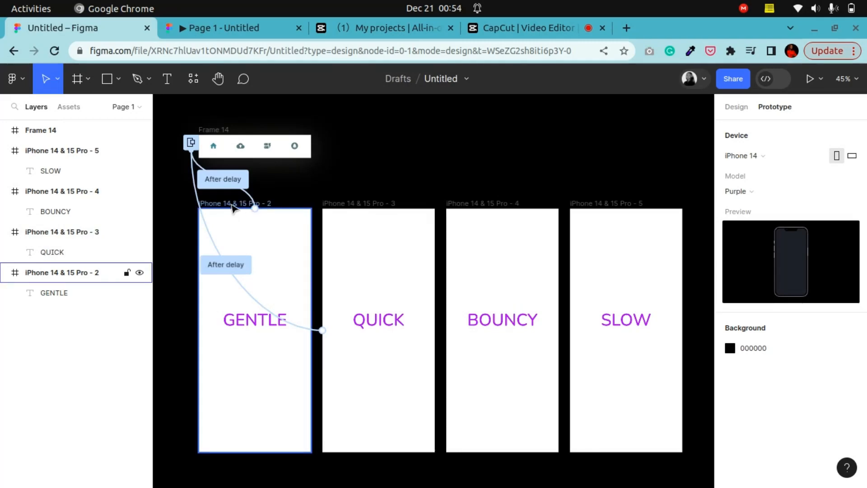
# Connect the BOUNCY frame to Frame 14 as an overlay with an After delay trigger
pyautogui.click(451, 204)
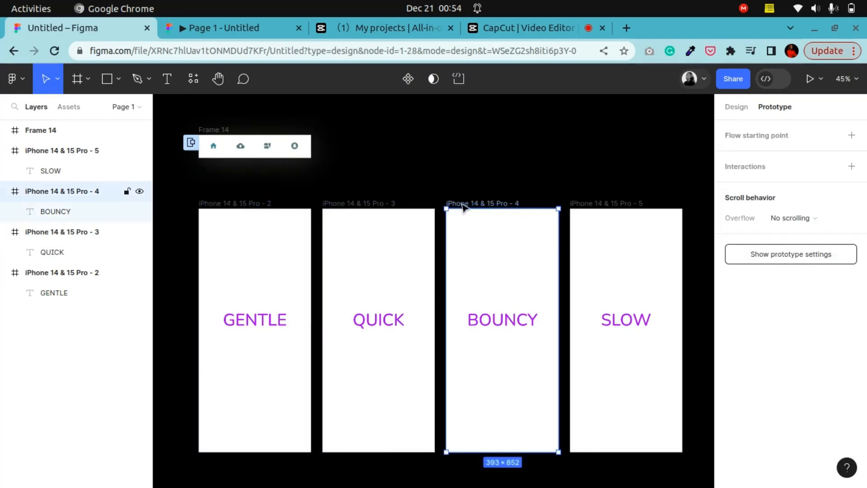
pyautogui.moveTo(503, 209); pyautogui.dragTo(294, 149)
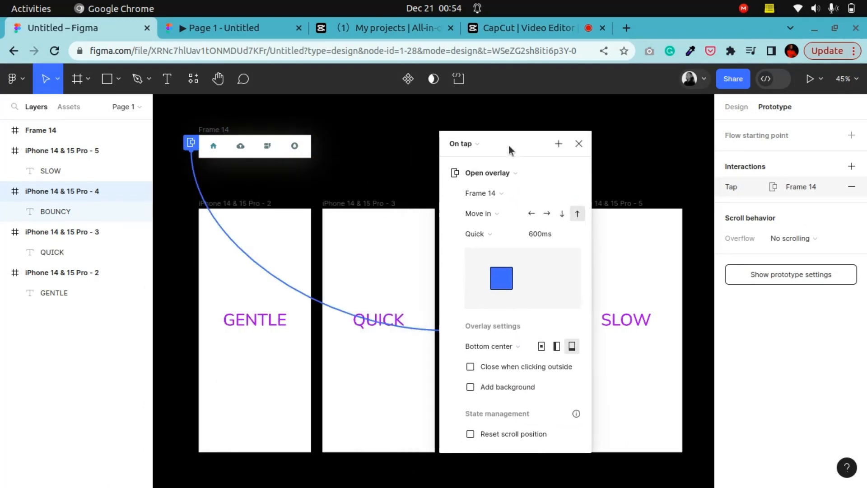
pyautogui.click(483, 147)
pyautogui.click(464, 300)
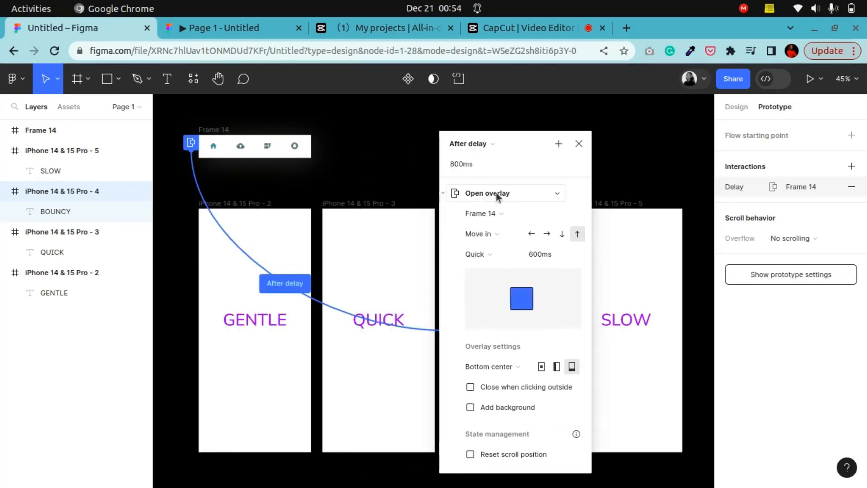
# Try to set the delay of the BOUNCY frame's interaction to 1 ms
pyautogui.click(479, 169)
pyautogui.doubleClick(479, 169)
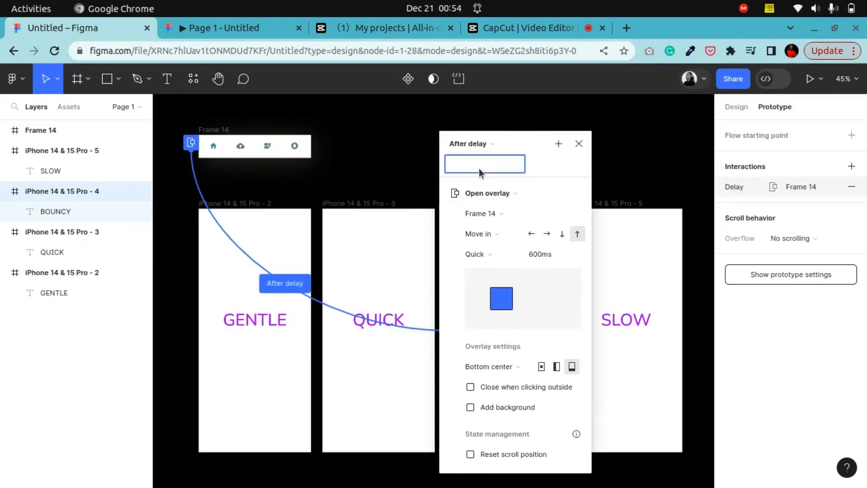
pyautogui.write('Ims')
pyautogui.press('Return')
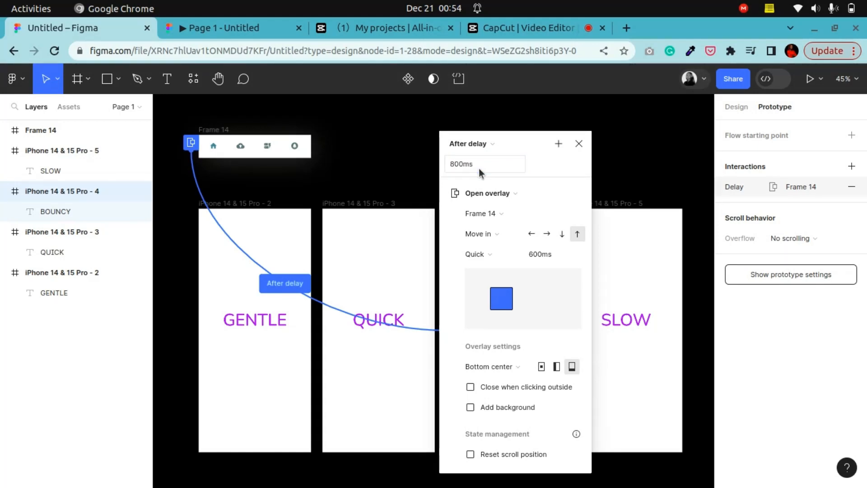
# Set the BOUNCY overlay's animation curve to Bouncy and close its interaction settings
pyautogui.click(486, 255)
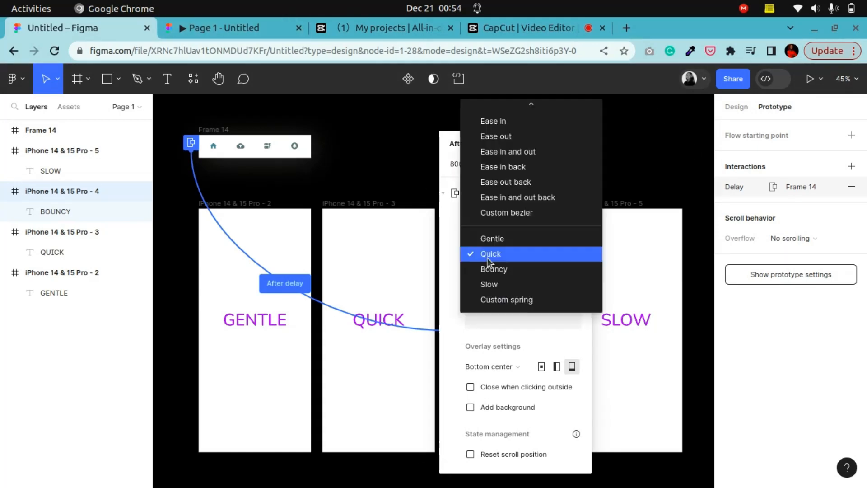
pyautogui.click(495, 269)
pyautogui.click(614, 141)
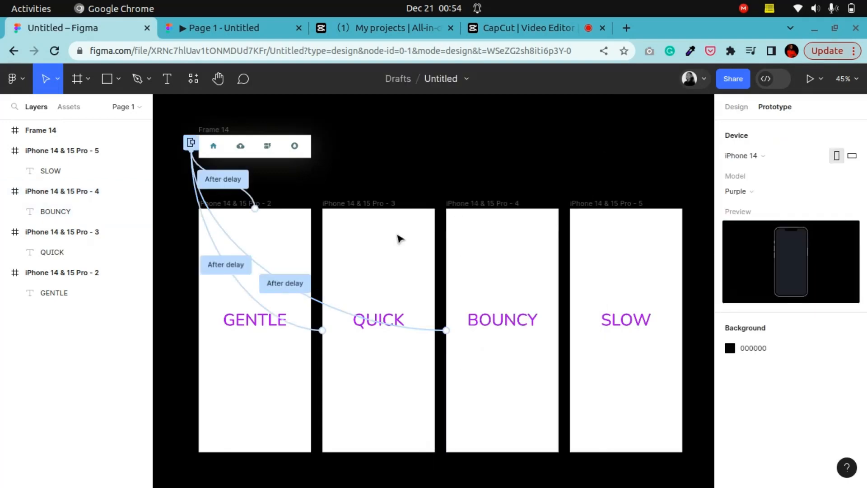
# Set the delay of the QUICK frame's overlay interaction to 1 ms and close its interaction settings
pyautogui.click(365, 204)
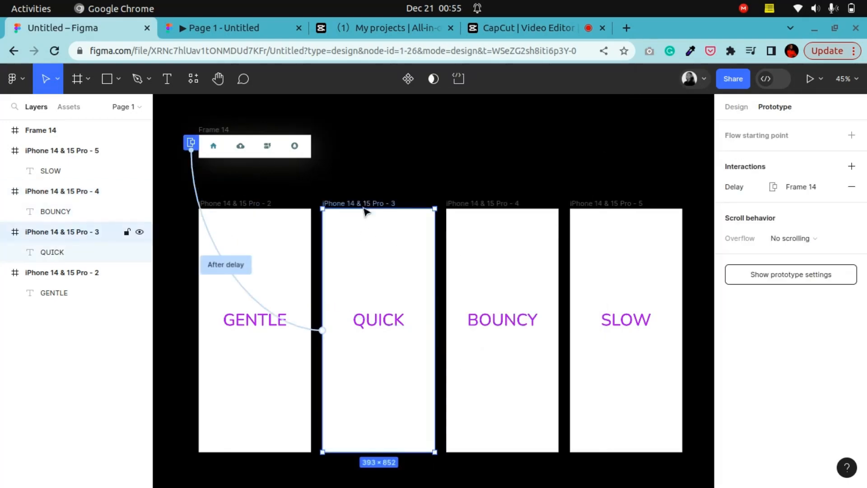
pyautogui.click(309, 329)
pyautogui.click(257, 379)
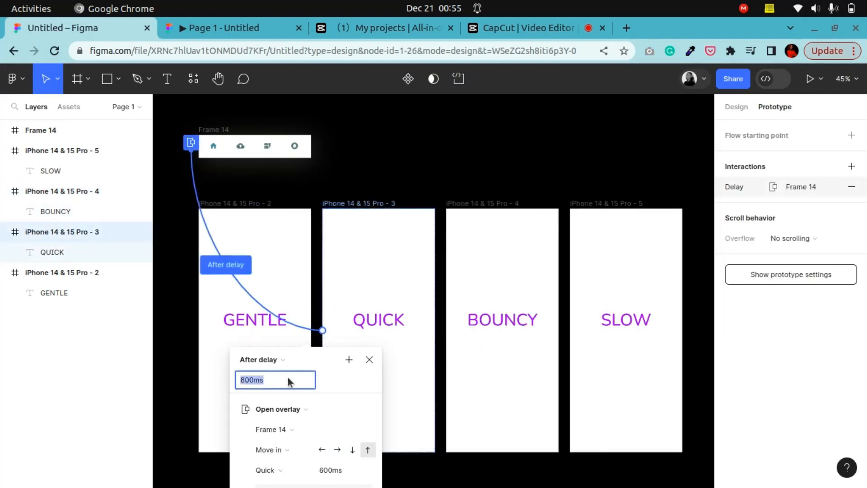
pyautogui.press('BackSpace')
pyautogui.write('1ms')
pyautogui.press('Return')
pyautogui.click(610, 170)
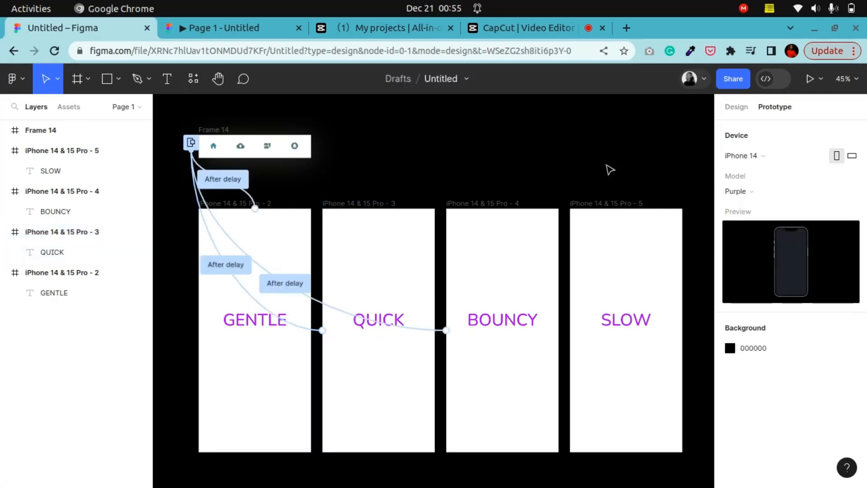
# Connect the SLOW frame to Frame 14 as an overlay with an After delay trigger
pyautogui.click(609, 202)
pyautogui.moveTo(626, 208); pyautogui.dragTo(188, 142)
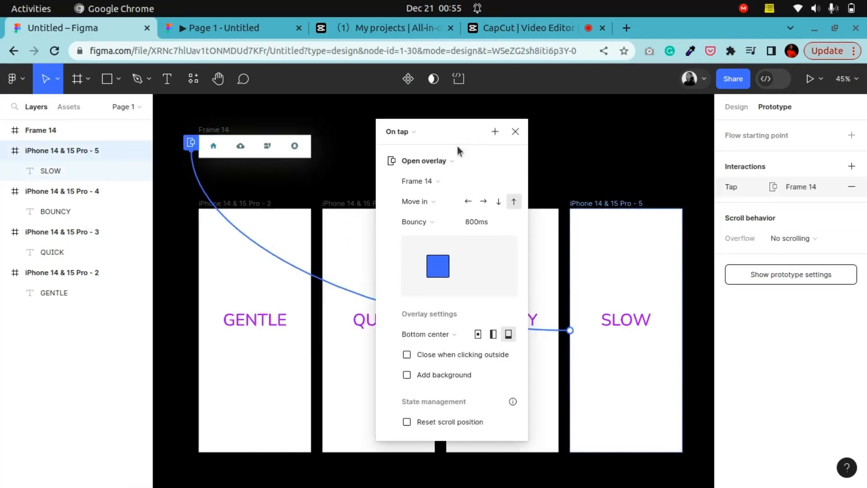
pyautogui.click(409, 133)
pyautogui.click(429, 287)
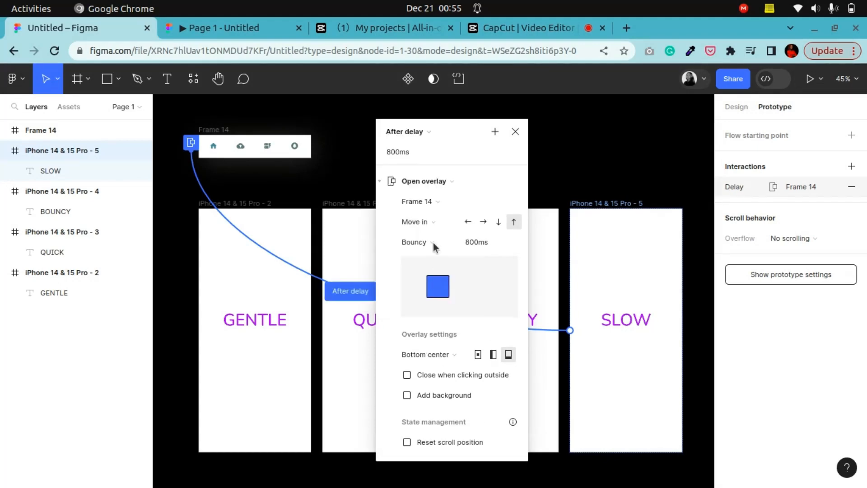
# Set the SLOW overlay's delay to 1 ms and its animation curve to Slow, then close the interaction settings
pyautogui.click(414, 159)
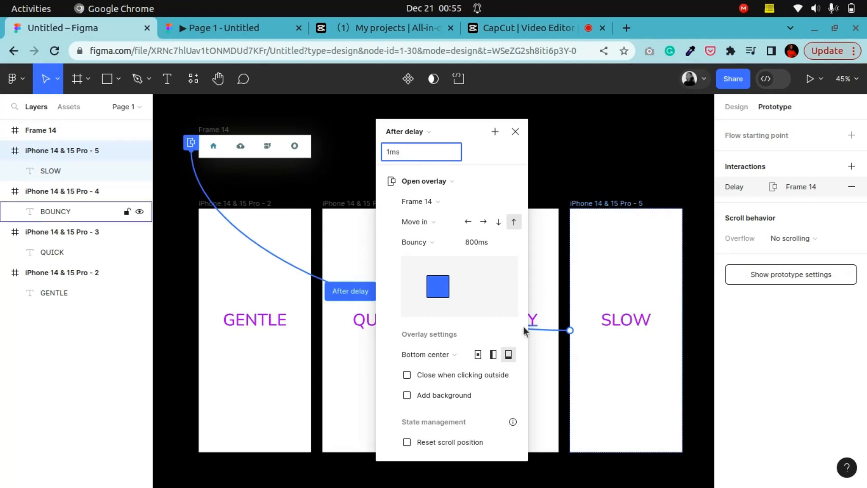
pyautogui.click(425, 244)
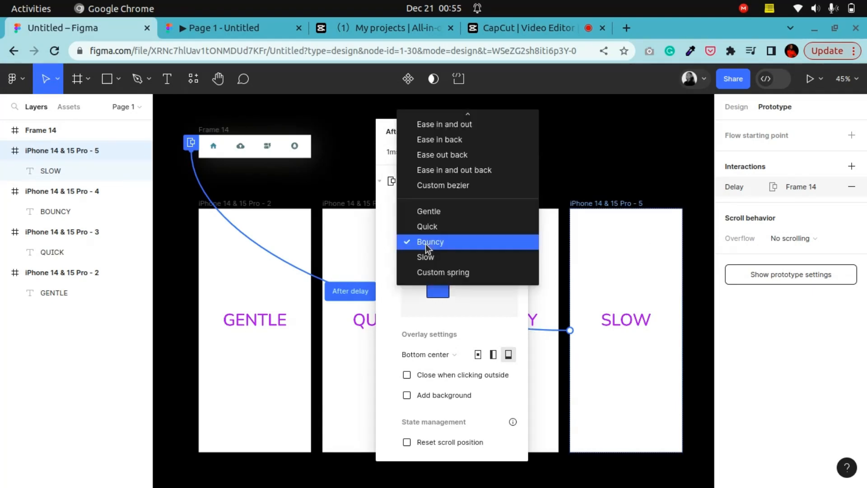
pyautogui.click(427, 255)
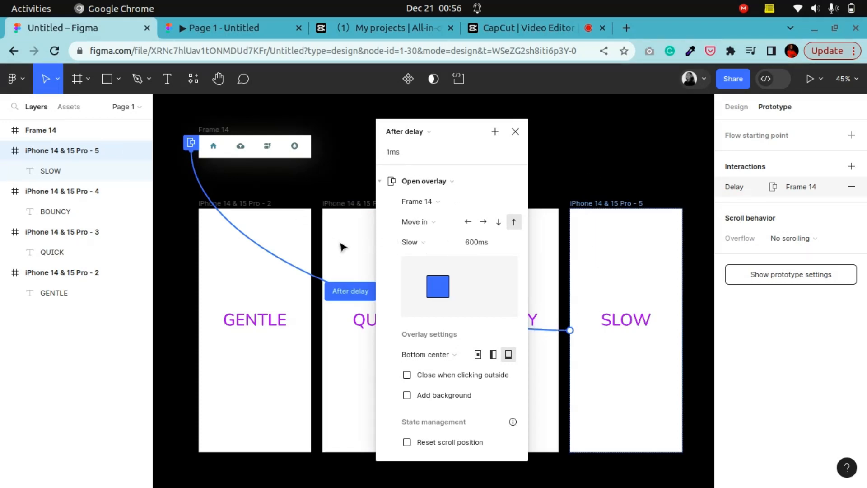
pyautogui.click(432, 244)
pyautogui.click(433, 239)
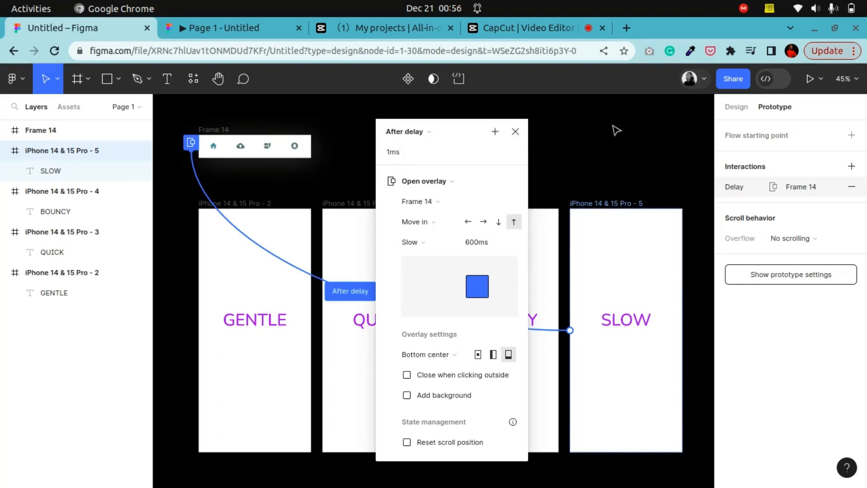
pyautogui.click(630, 131)
# Launch the prototype preview from the GENTLE frame and return to the design file
pyautogui.click(273, 204)
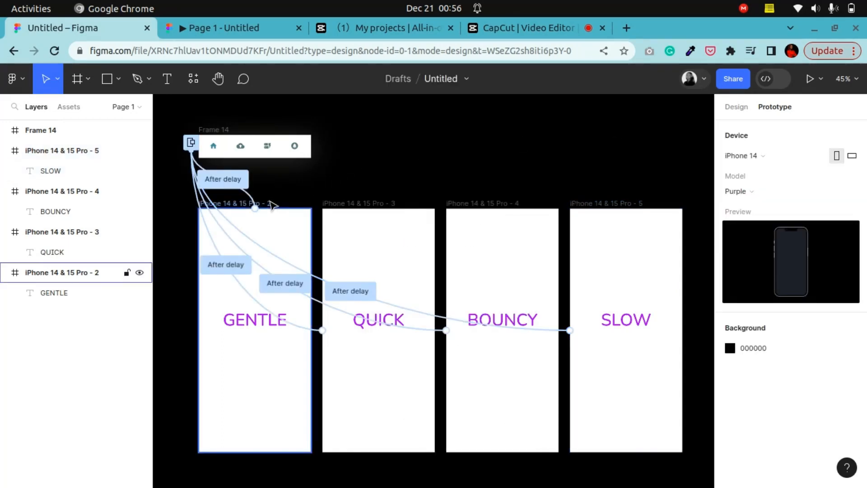
pyautogui.click(809, 81)
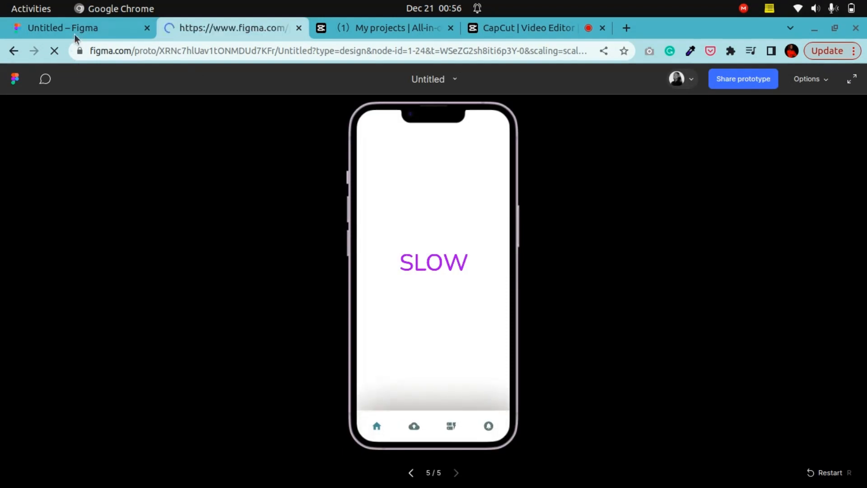
pyautogui.click(74, 34)
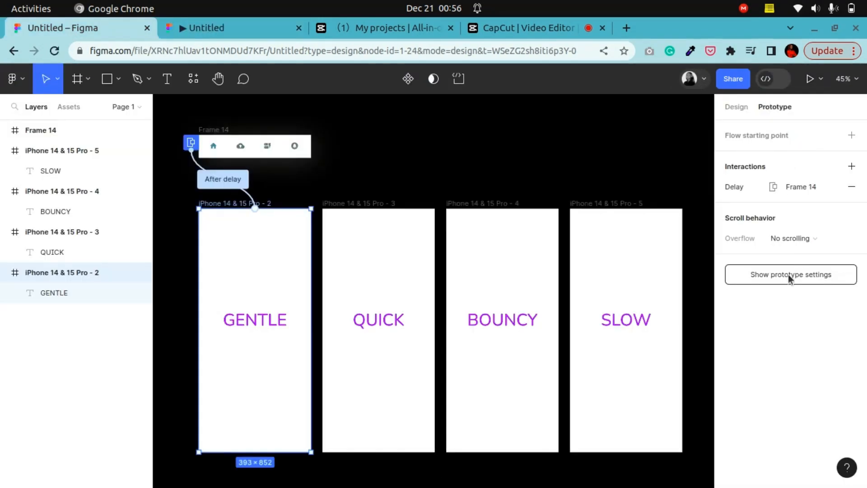
# Check the prototype device's model colour options without changing the selection
pyautogui.click(788, 275)
pyautogui.click(757, 190)
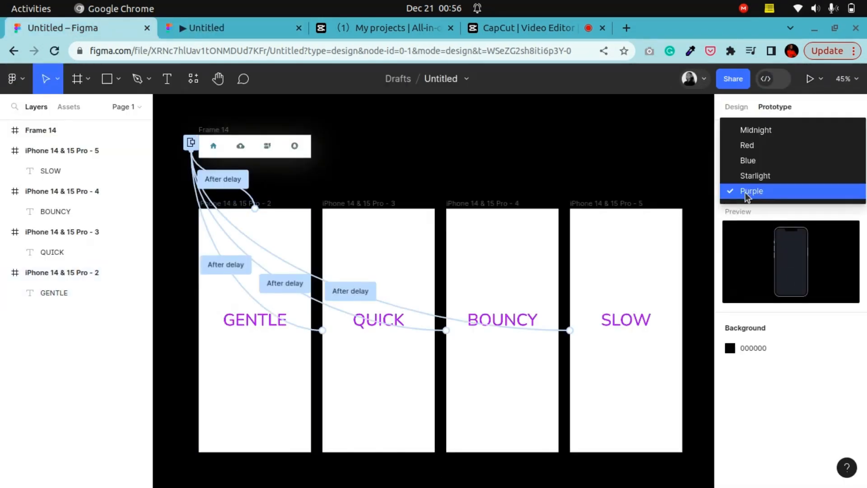
pyautogui.click(601, 162)
# Play the prototype preview through the GENTLE, QUICK, BOUNCY and SLOW screens to compare their overlay animations
pyautogui.click(223, 23)
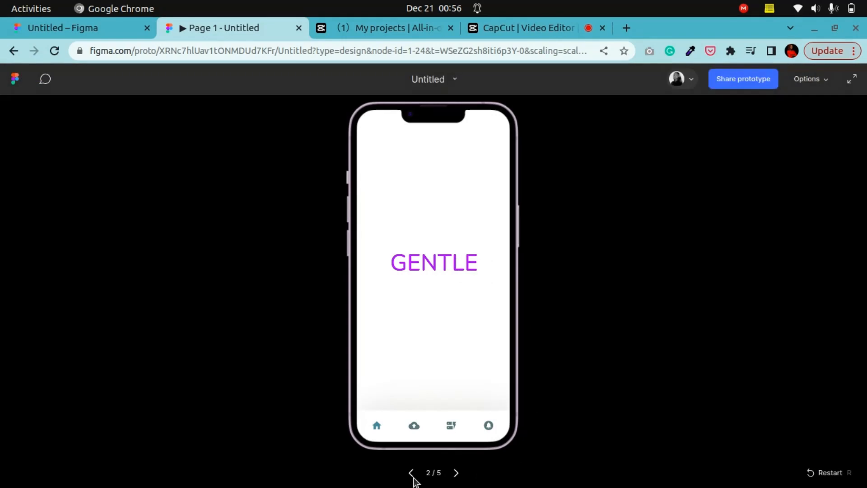
pyautogui.click(455, 473)
pyautogui.click(456, 474)
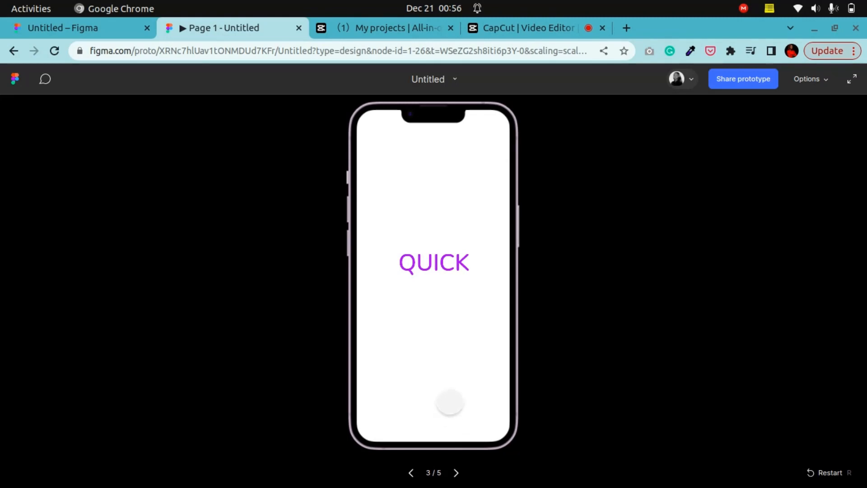
pyautogui.click(457, 473)
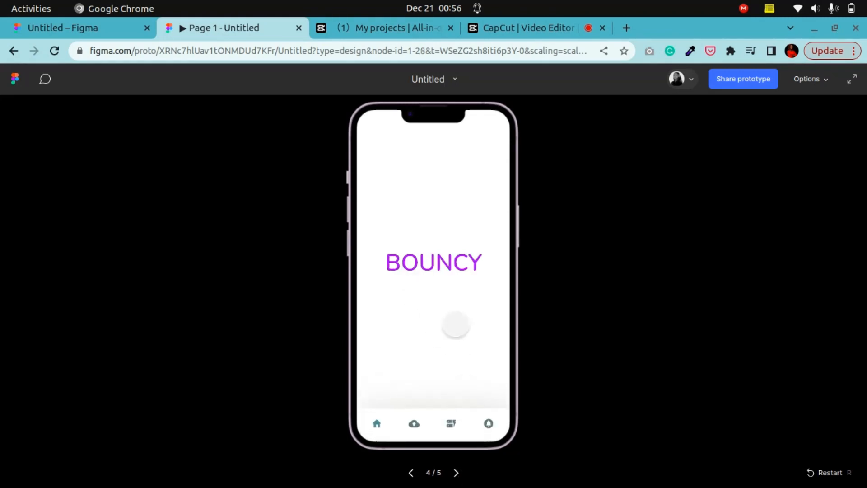
pyautogui.click(457, 472)
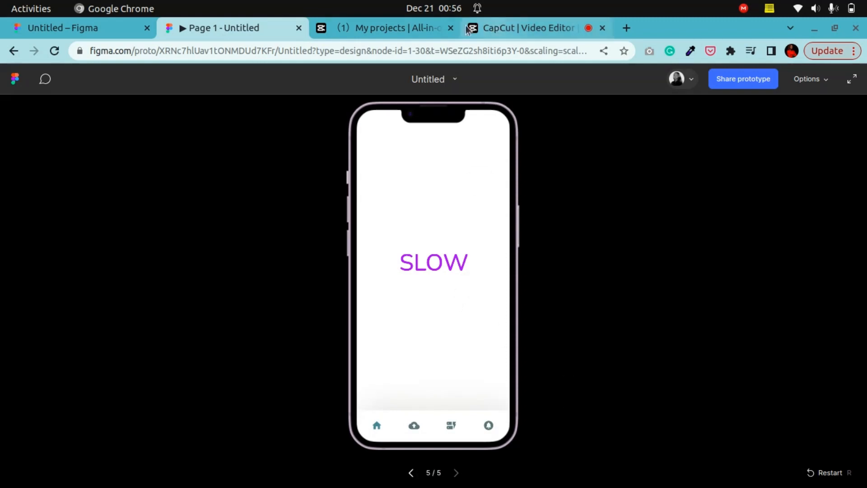
# Return from the preview to the design file and switch from prototyping to the design properties
pyautogui.click(124, 28)
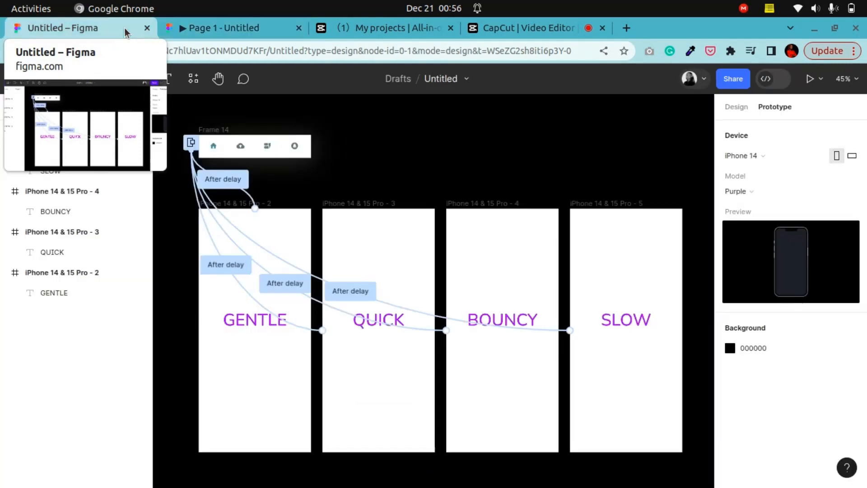
pyautogui.click(737, 110)
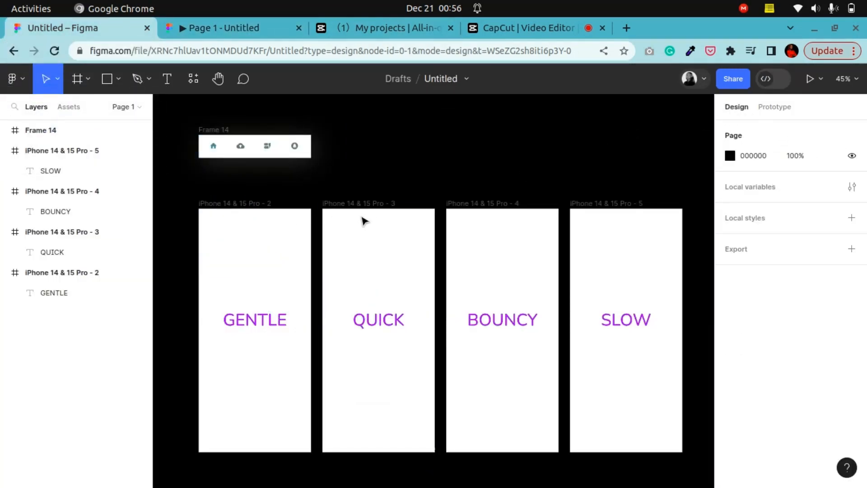